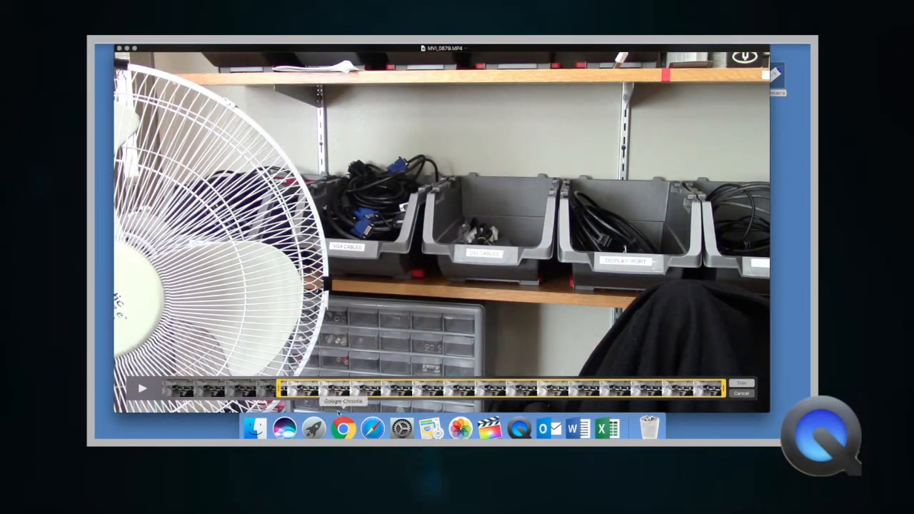
Step: Pull the MVI_0879.MP4 clip's end point earlier on the trim bar
drag(724, 389, 688, 388)
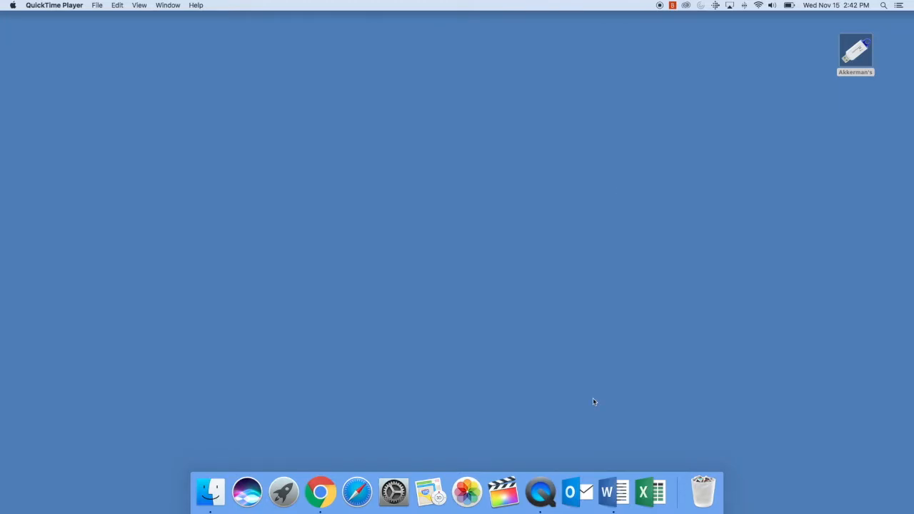
Step: Open the USB drive's EdTPA Test folder and go into Original Media
double_click(861, 55)
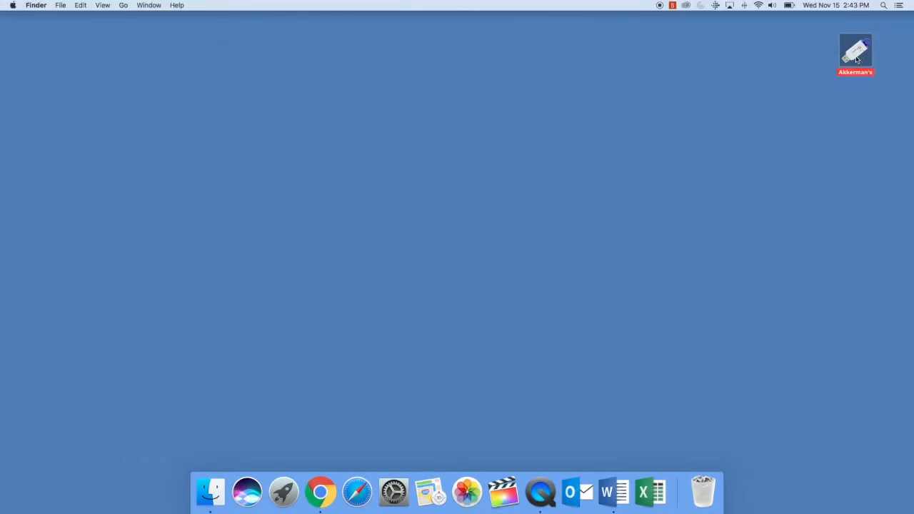
double_click(857, 60)
click(333, 96)
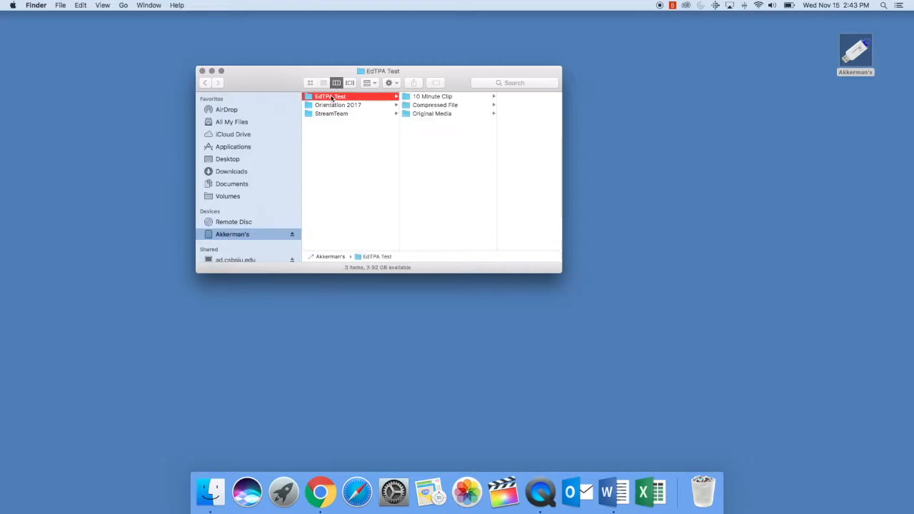
click(466, 115)
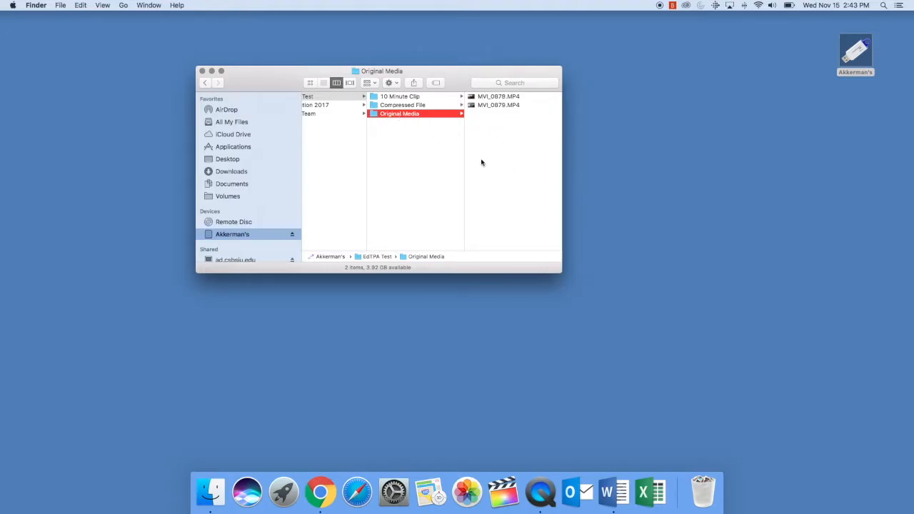
Step: Check the 10 Minute Clip and Compressed File folders, then select MVI_0879.MP4 in Original Media
click(398, 97)
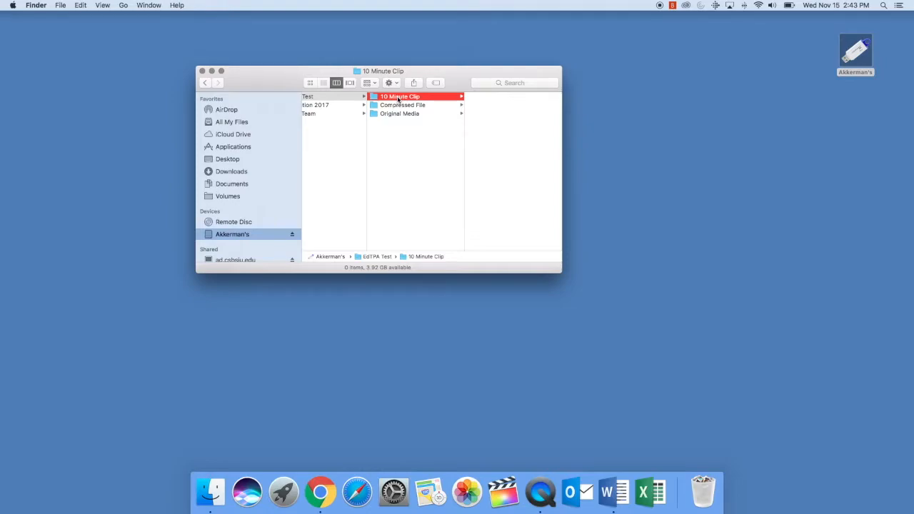
click(400, 105)
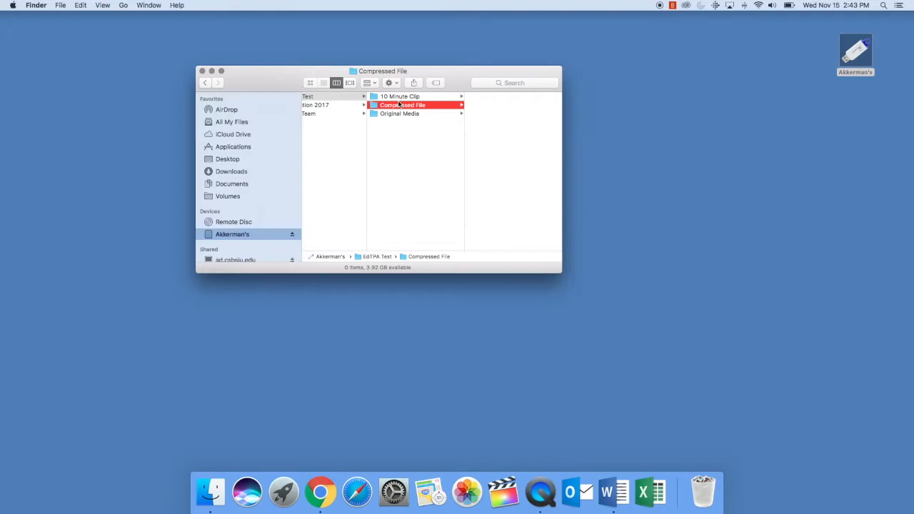
click(399, 114)
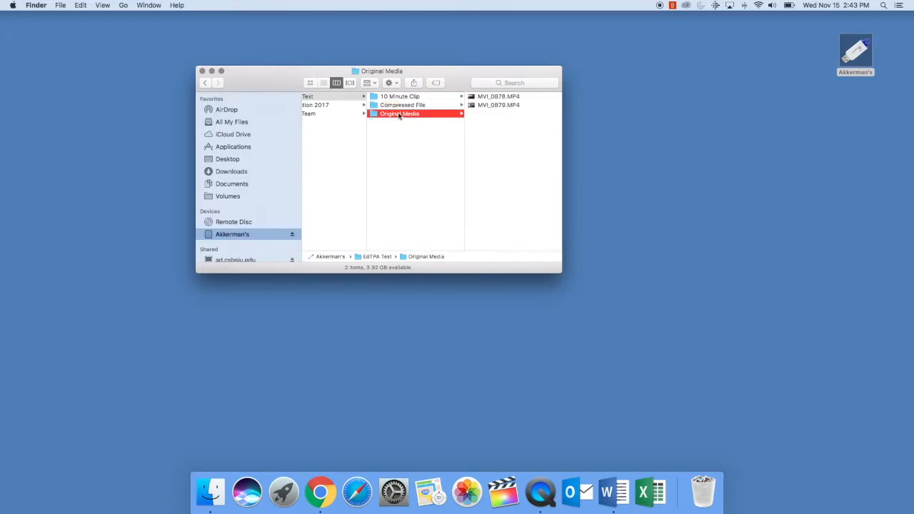
click(487, 106)
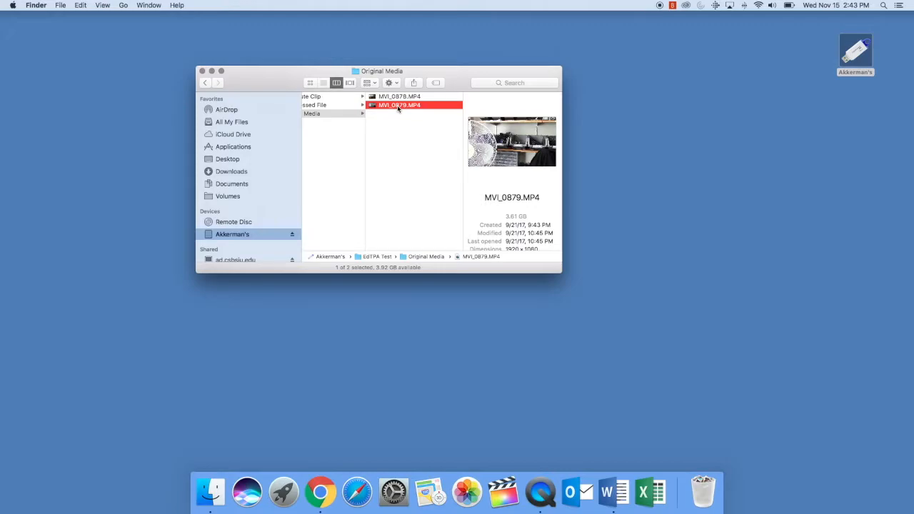
Step: Open MVI_0879.MP4 in QuickTime and skim its 28:22 footage back to about 09:18
double_click(398, 107)
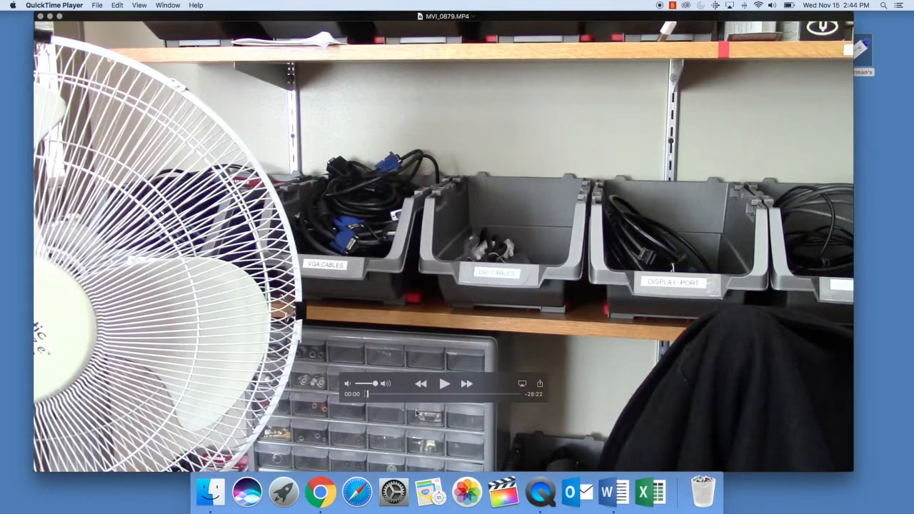
drag(368, 394, 450, 397)
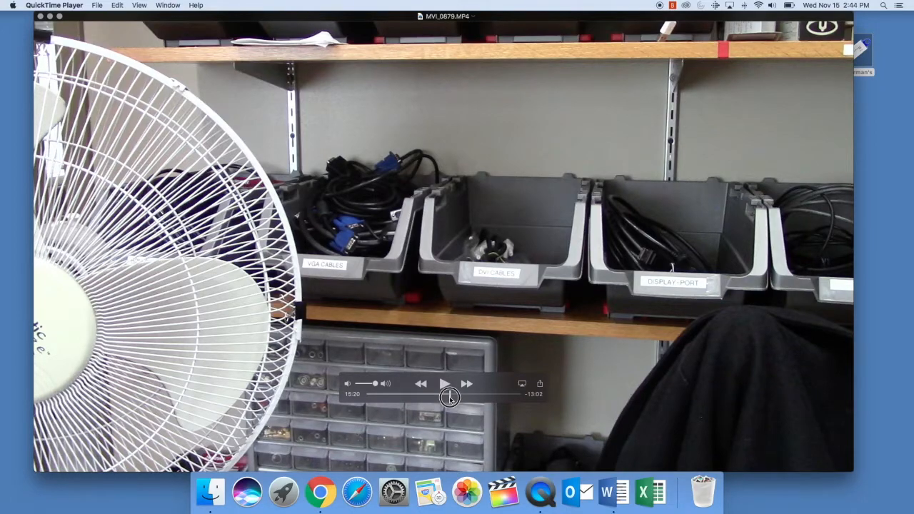
drag(450, 397, 366, 394)
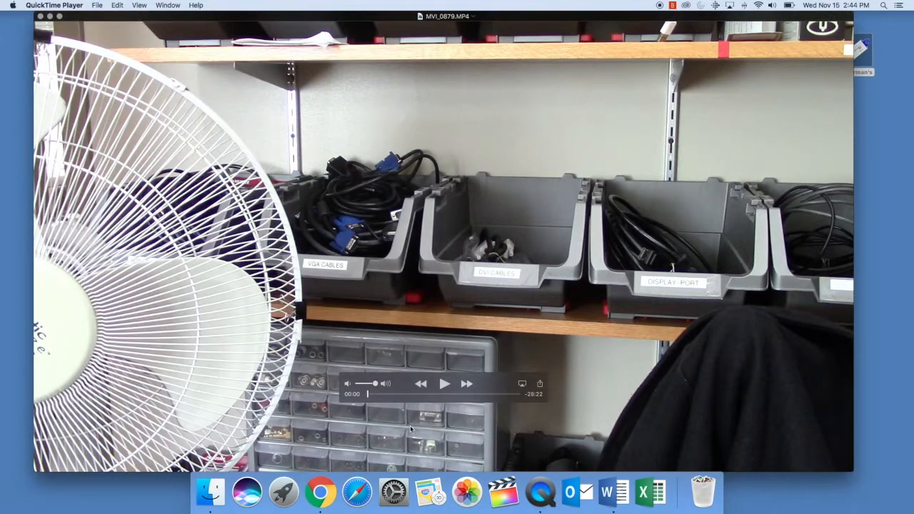
click(121, 7)
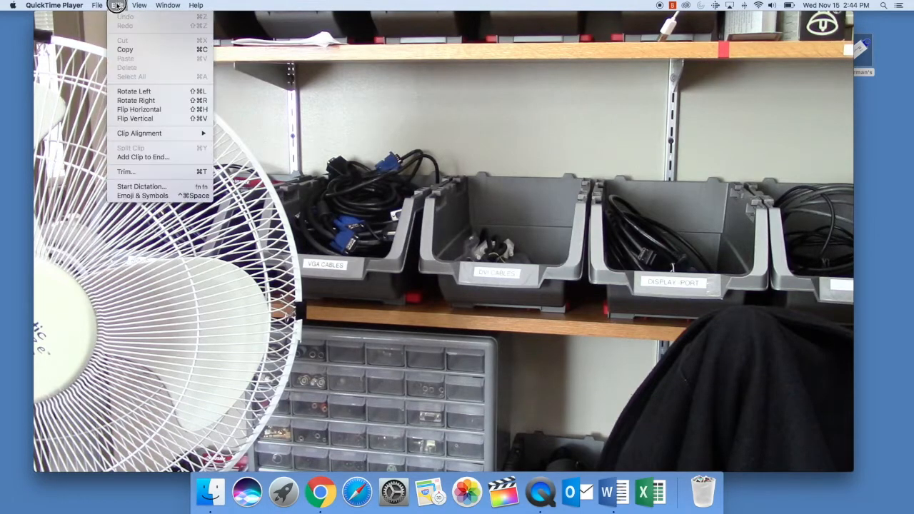
Step: Trim the movie to start around 06:13, keeping about 10:01 of footage
click(133, 172)
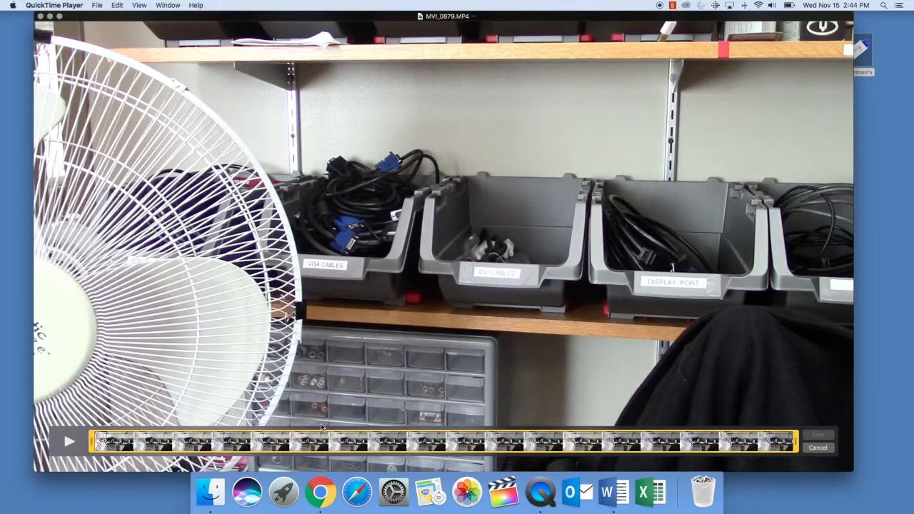
drag(91, 441, 239, 427)
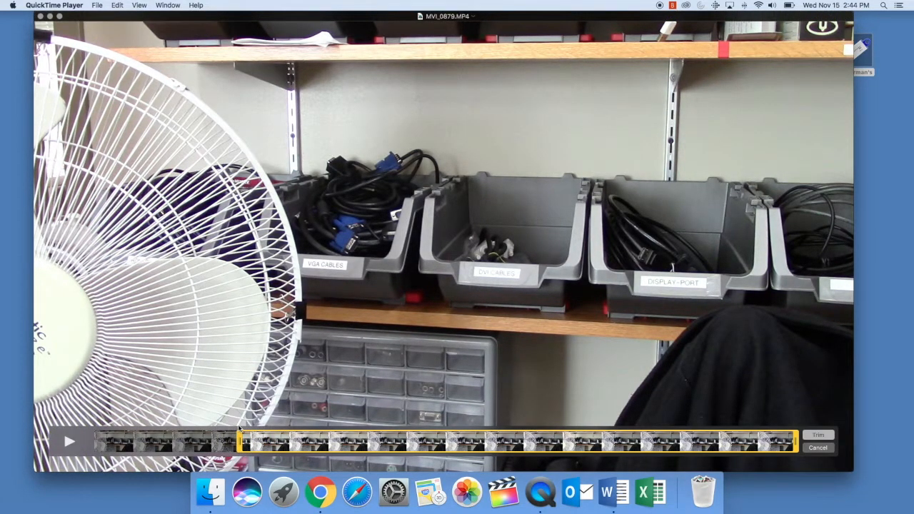
drag(799, 444, 491, 434)
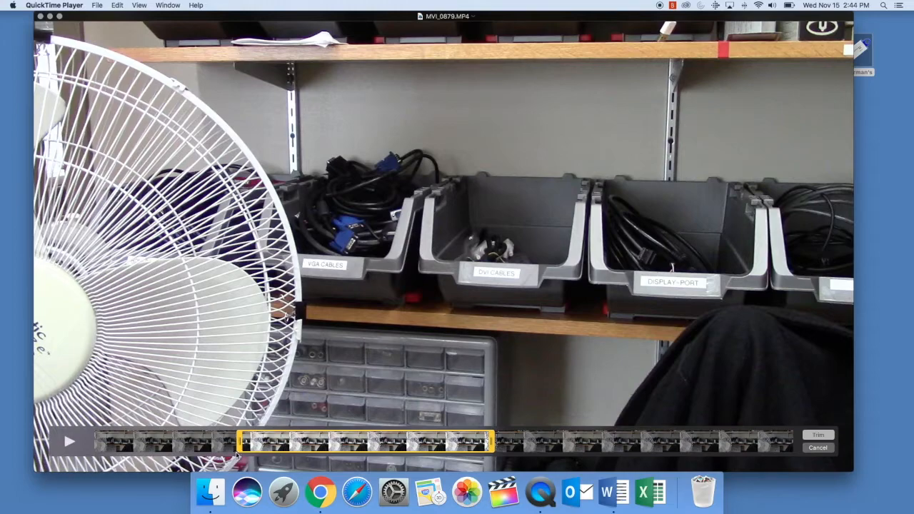
click(819, 435)
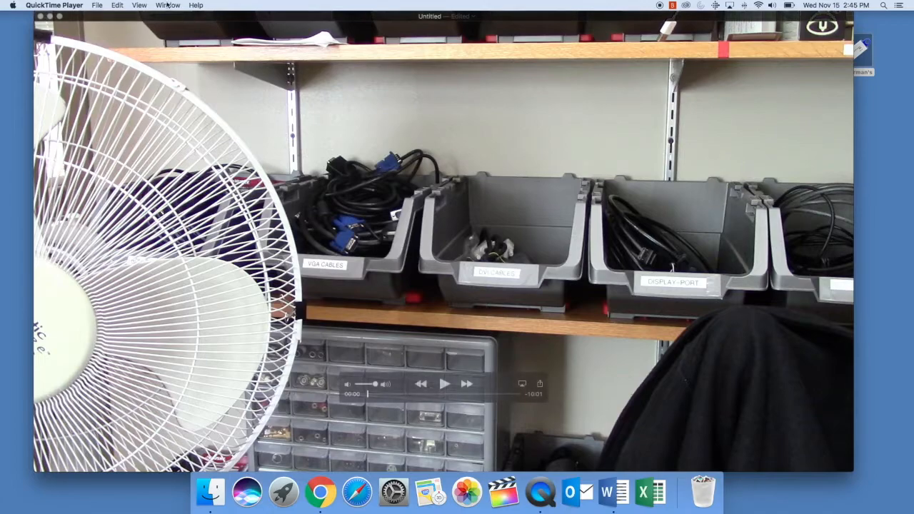
Step: Save the trimmed movie under a new file name in USB > EdTPA Test > 10 Minute Clip
click(96, 5)
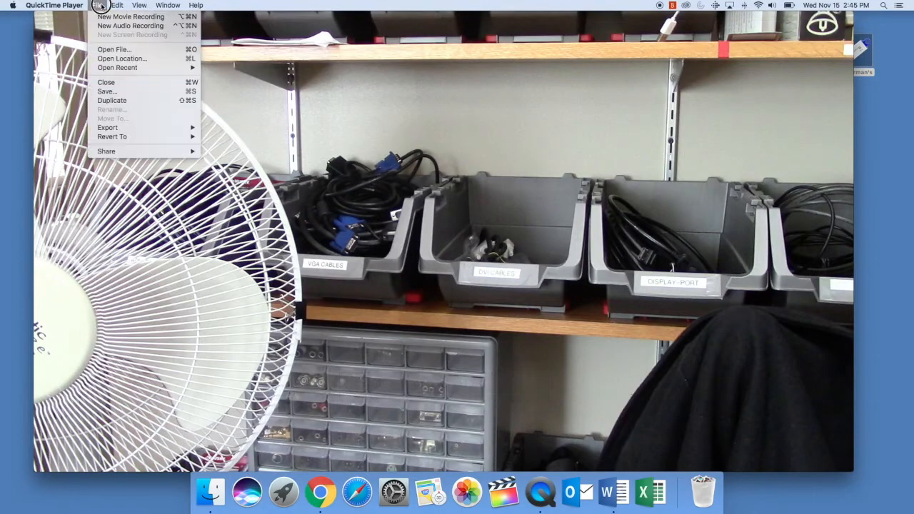
click(140, 93)
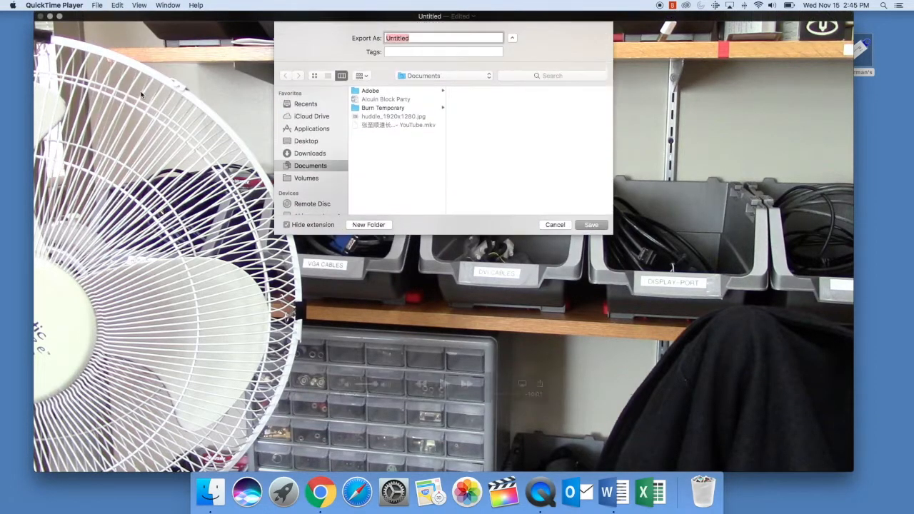
scroll(337, 168, down, 1)
click(312, 160)
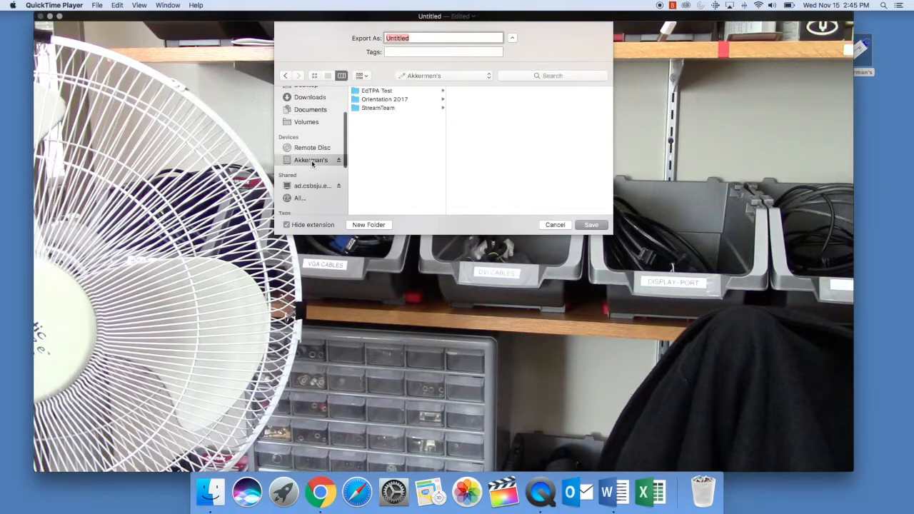
click(377, 91)
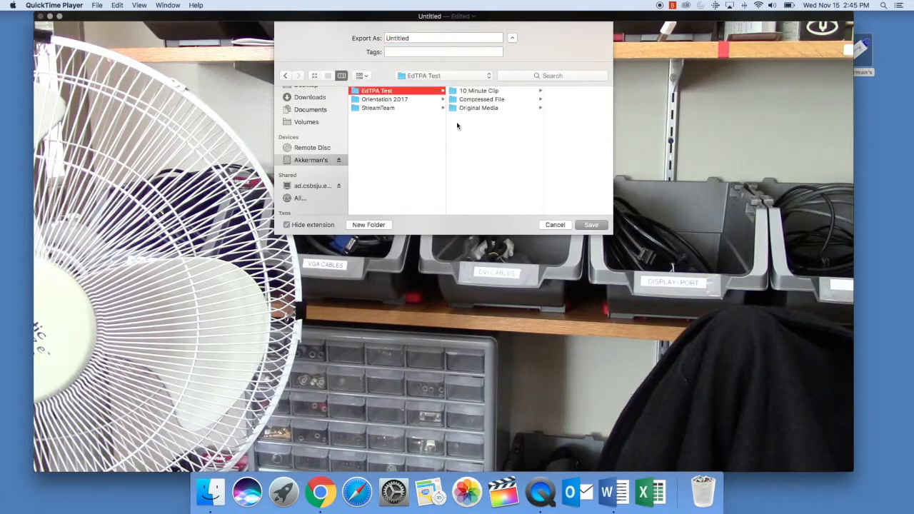
click(486, 92)
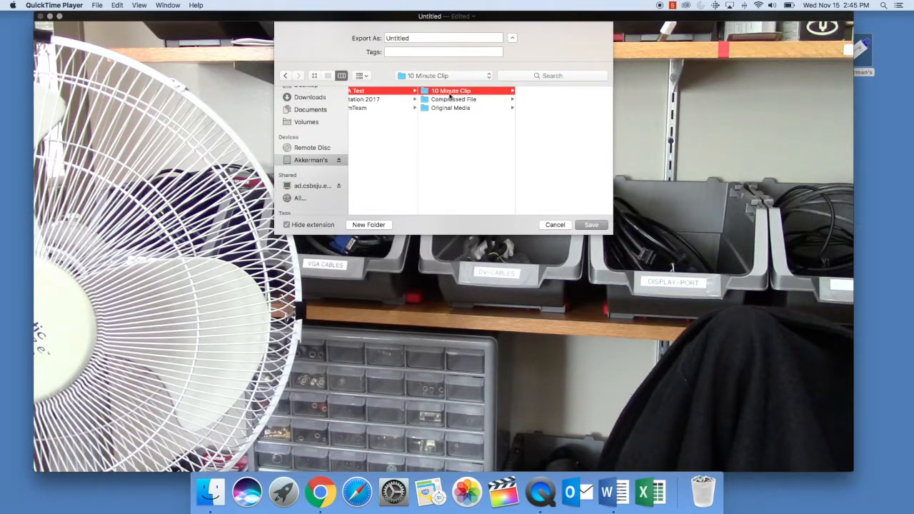
double_click(410, 37)
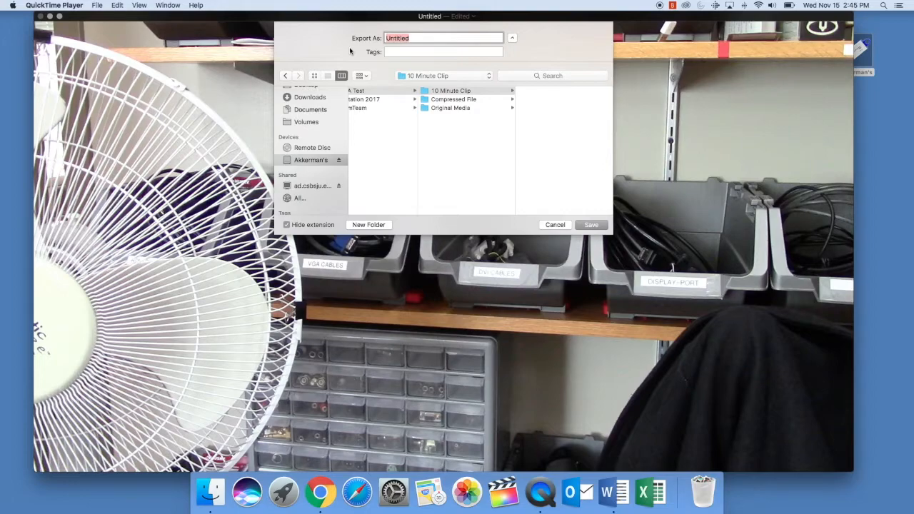
text(Josh 10 Mintues)
click(591, 225)
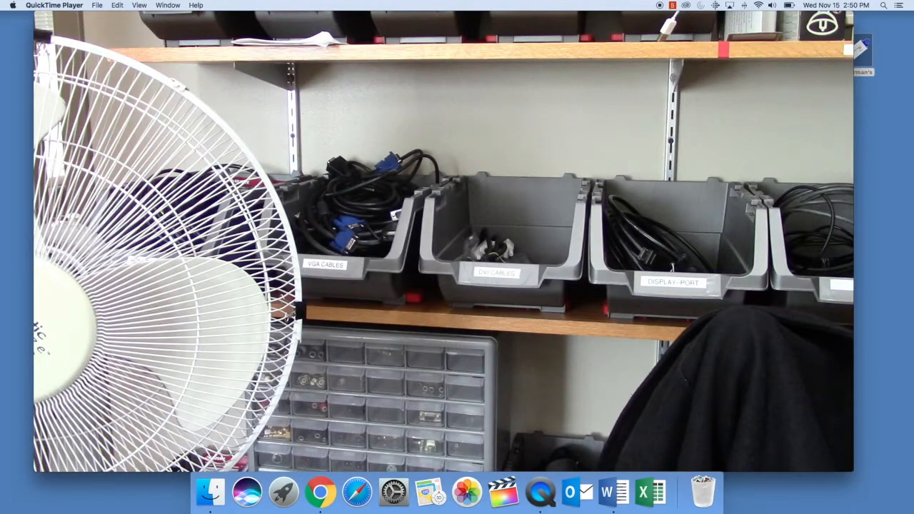
Step: Close the movie and Quick Look the new 1.27 GB clip in the 10 Minute Clip folder
click(41, 19)
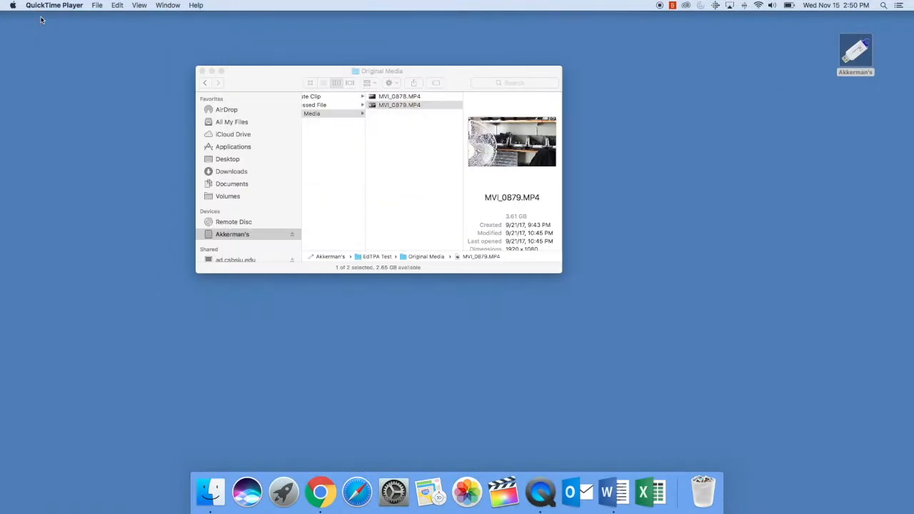
scroll(324, 114, left, 2)
click(340, 95)
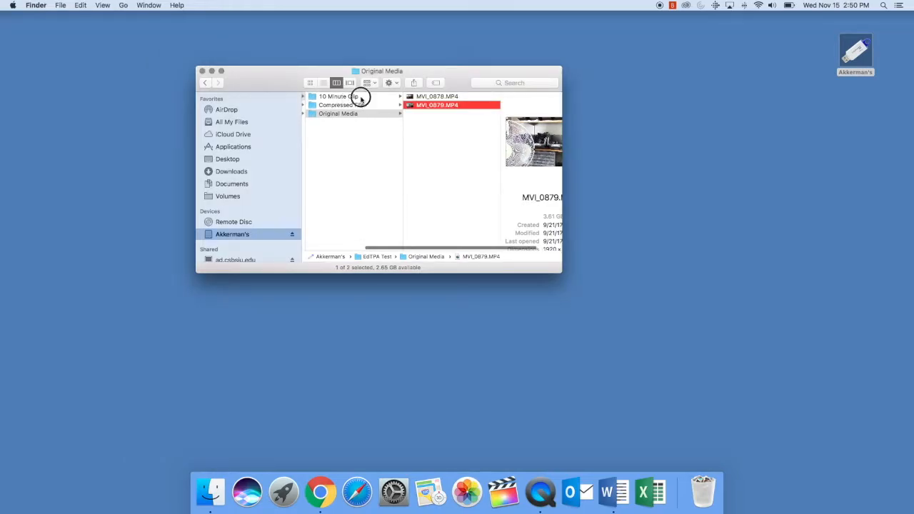
click(361, 97)
click(433, 95)
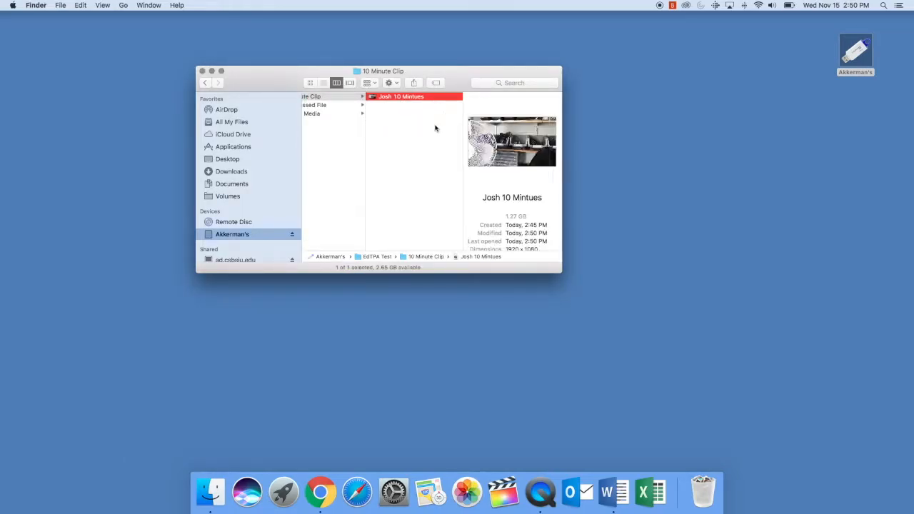
key(space)
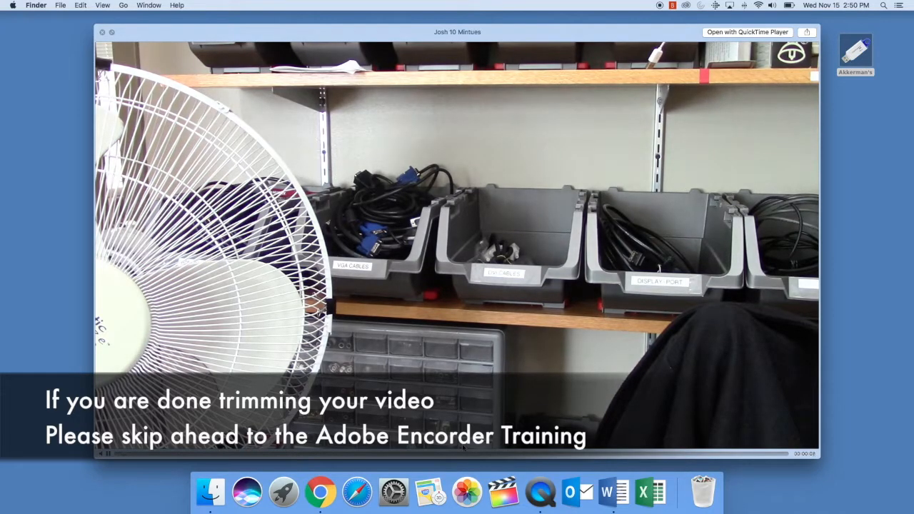
key(space)
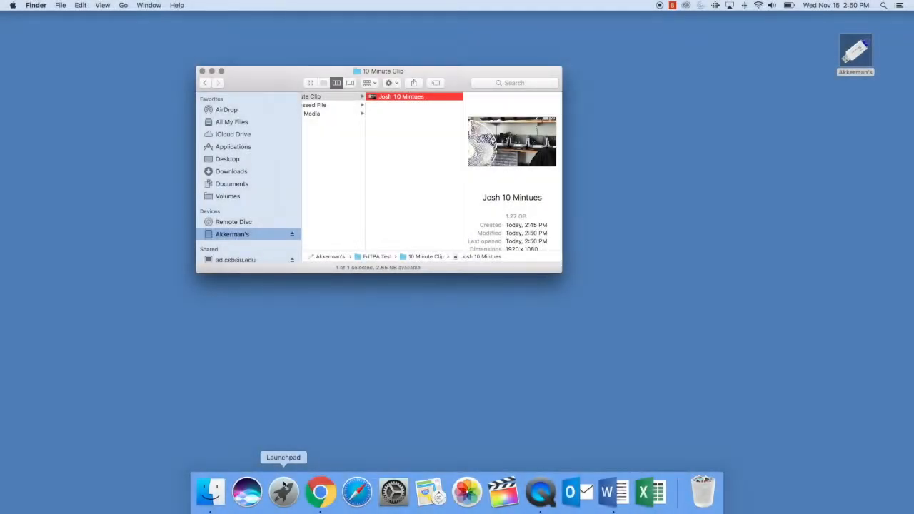
Step: Launch iMovie from Launchpad's first page, opening an empty My Movie project
click(282, 500)
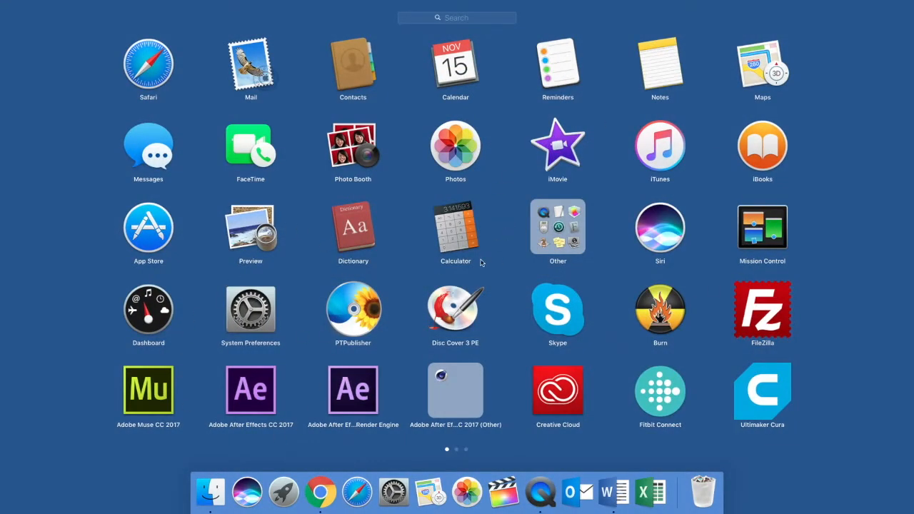
scroll(455, 262, right, 3)
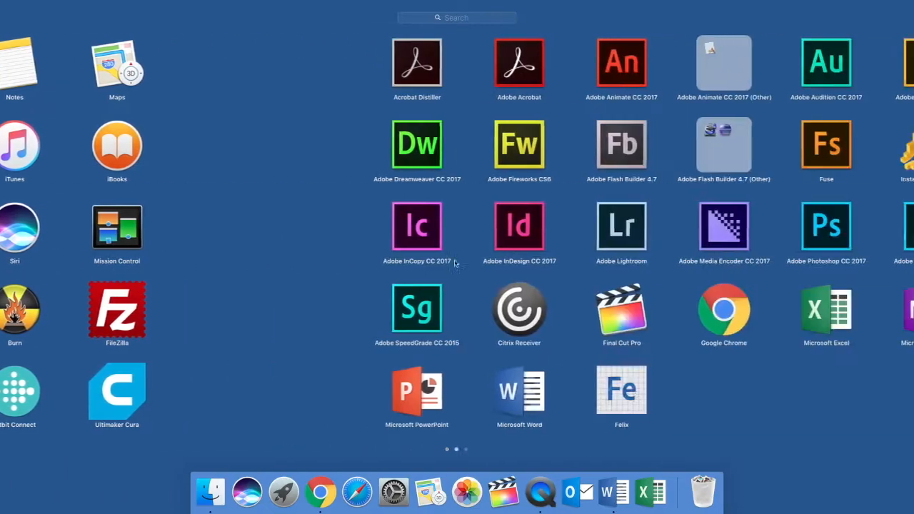
scroll(455, 262, right, 3)
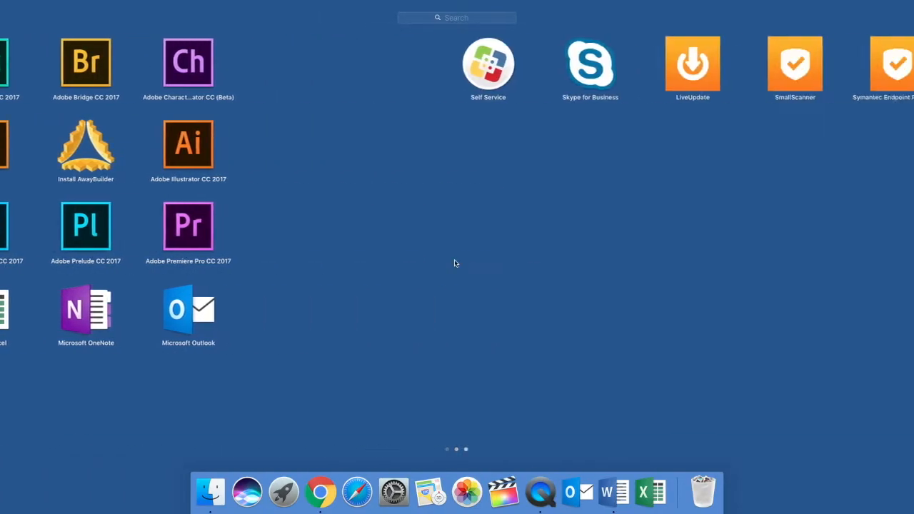
scroll(454, 263, left, 3)
scroll(454, 263, left, 3)
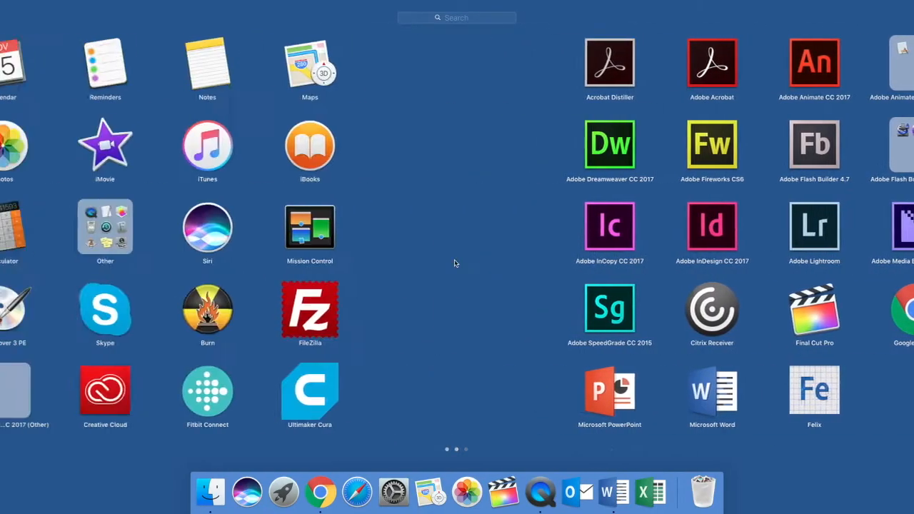
click(558, 146)
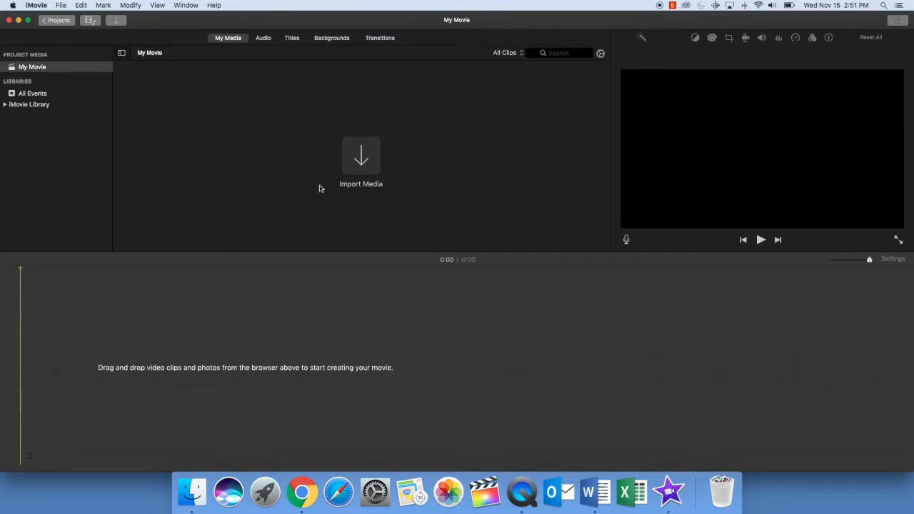
Step: Import MVI_0879.MP4 from EdTPA Test > Original Media into the My Movie project
click(361, 162)
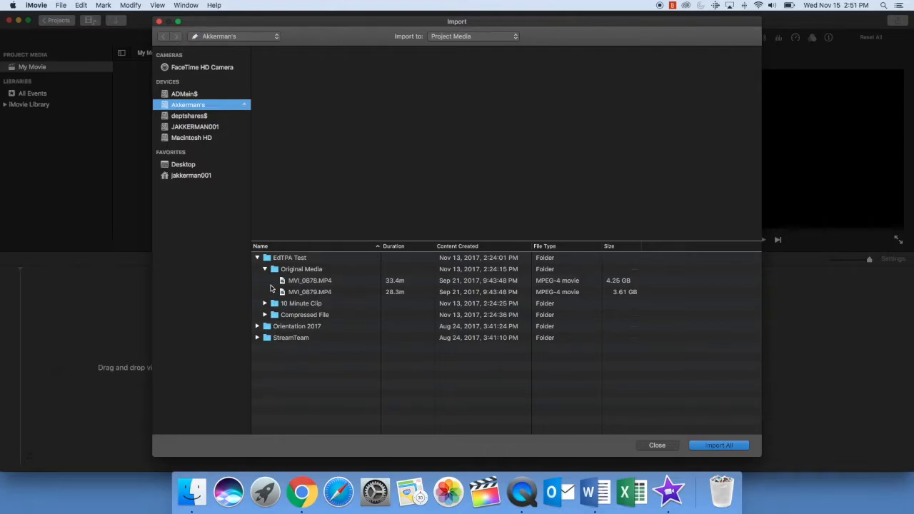
click(298, 281)
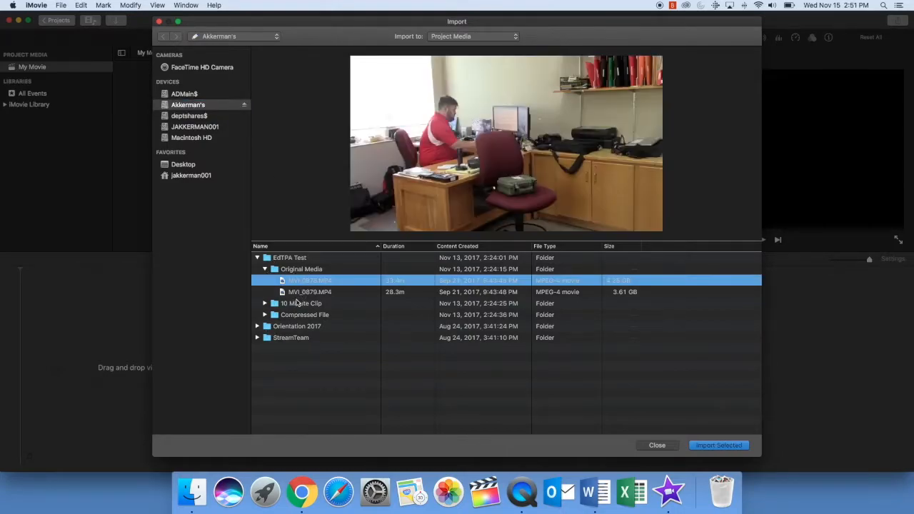
click(298, 291)
mouse_move(485, 144)
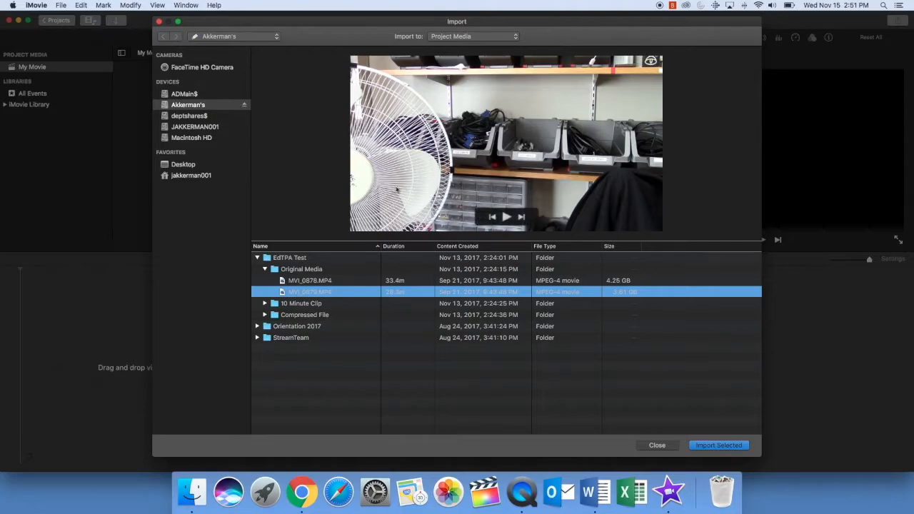
click(737, 446)
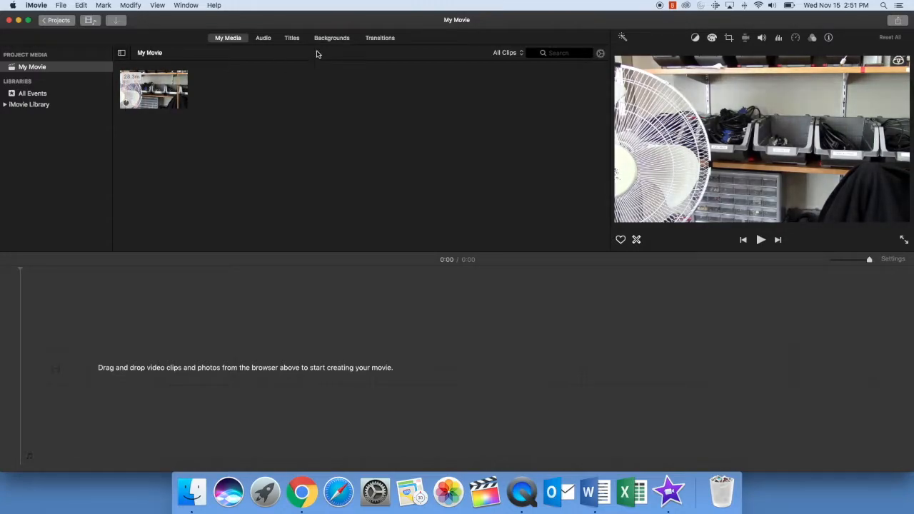
mouse_move(410, 16)
mouse_down()
mouse_move(370, 19)
mouse_move(404, 19)
mouse_up()
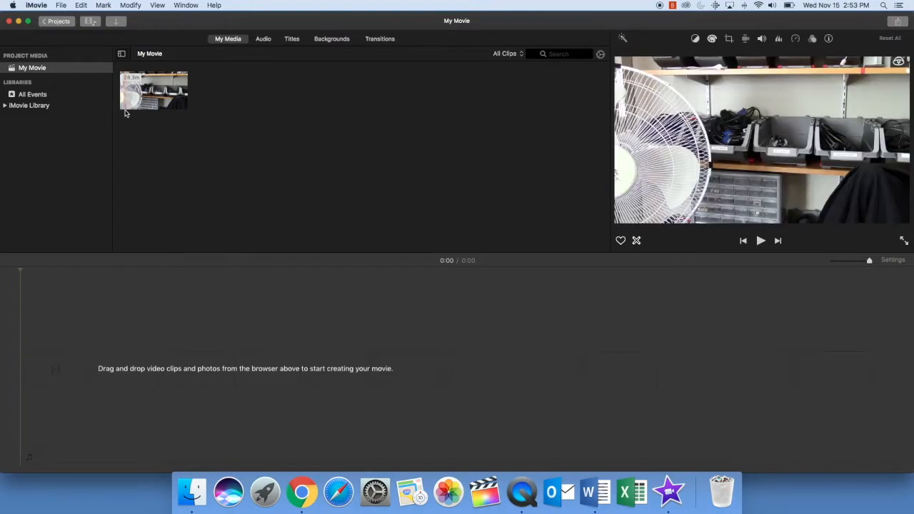
click(144, 86)
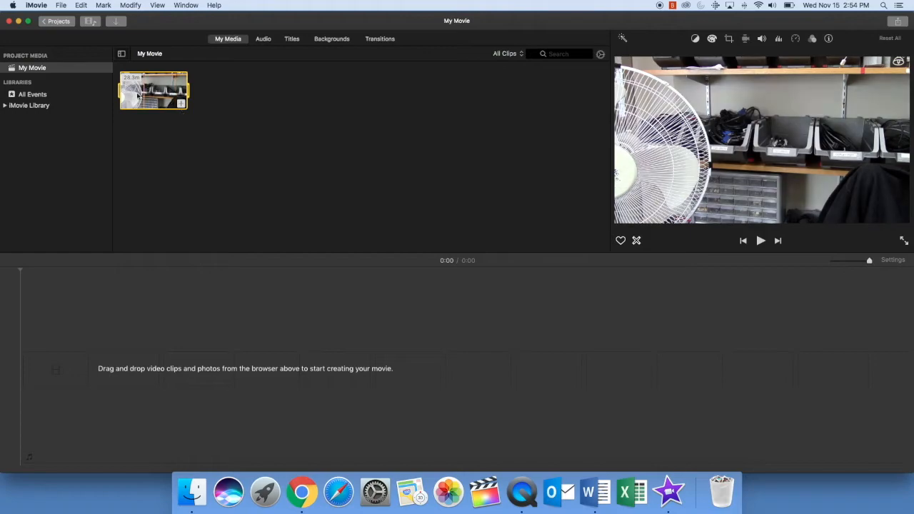
Step: Replace the partial timeline clip with the full MVI_0879.MP4 clip from the media browser
mouse_move(119, 88)
mouse_down()
mouse_move(131, 88)
mouse_move(111, 89)
mouse_move(199, 89)
mouse_move(122, 90)
mouse_move(132, 90)
mouse_up()
drag(189, 90, 125, 369)
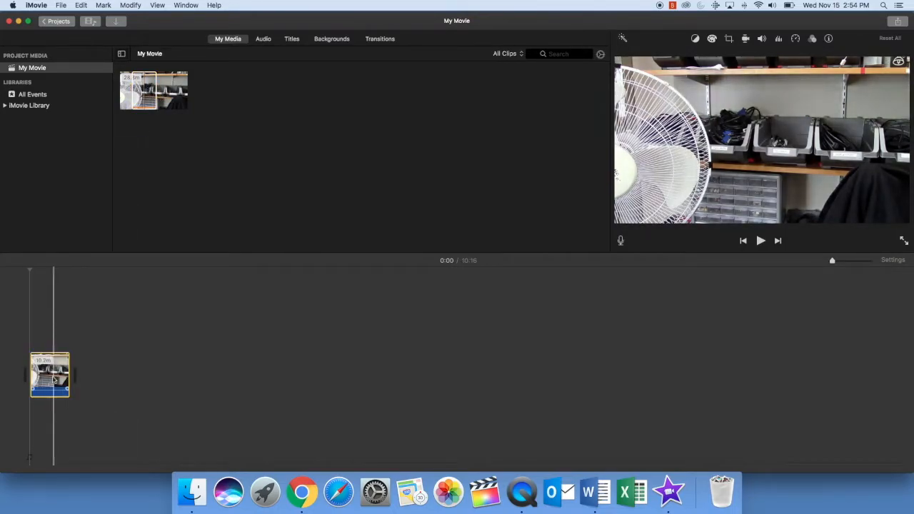
key(Delete)
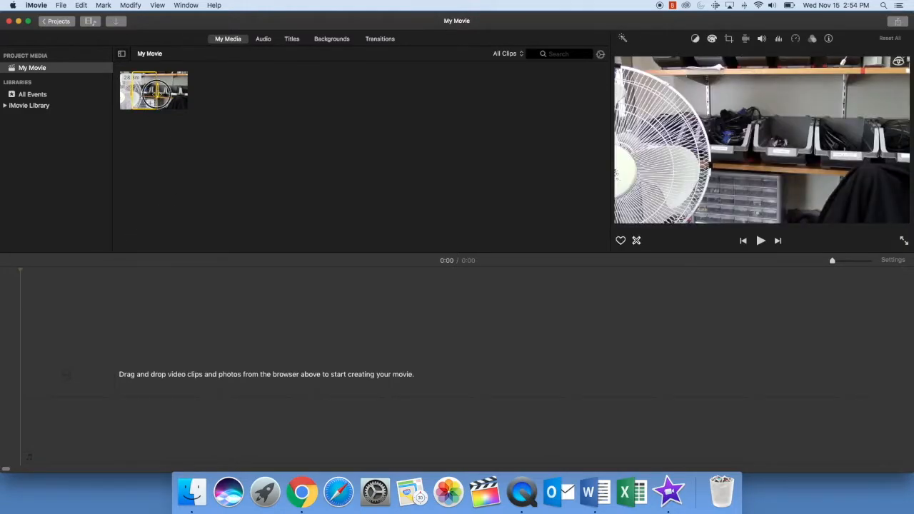
click(155, 94)
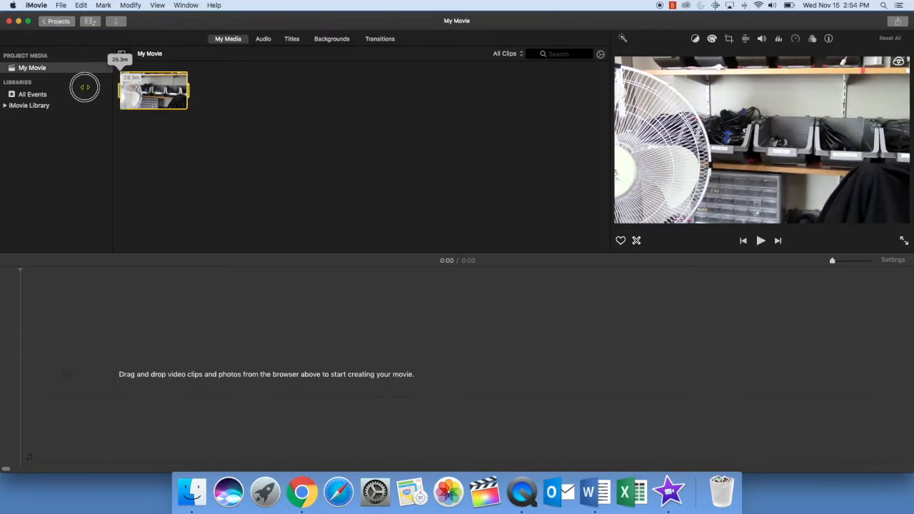
drag(143, 109, 133, 357)
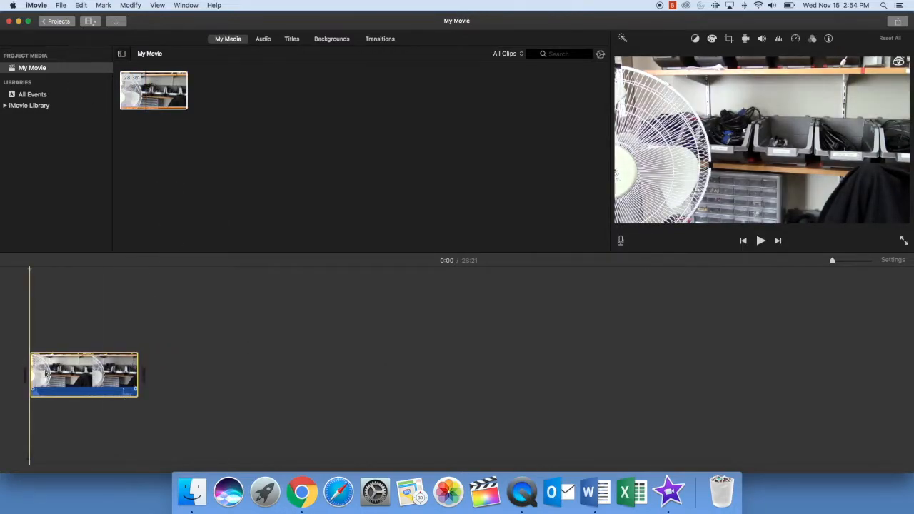
Step: Zoom the timeline out to fit the whole 28:22 clip and adjust its start and end edges
drag(839, 260, 839, 261)
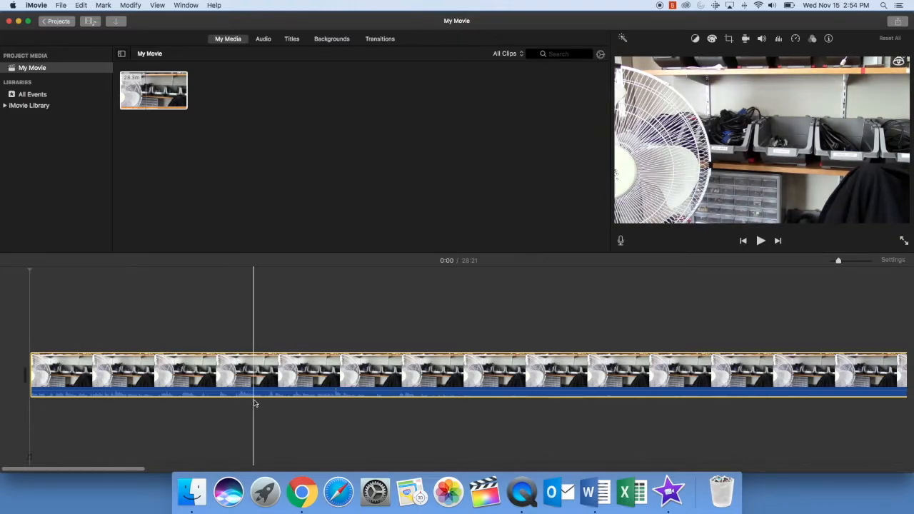
scroll(571, 343, right, 3)
scroll(657, 341, right, 5)
scroll(432, 401, left, 5)
scroll(432, 401, left, 3)
key(super+minus)
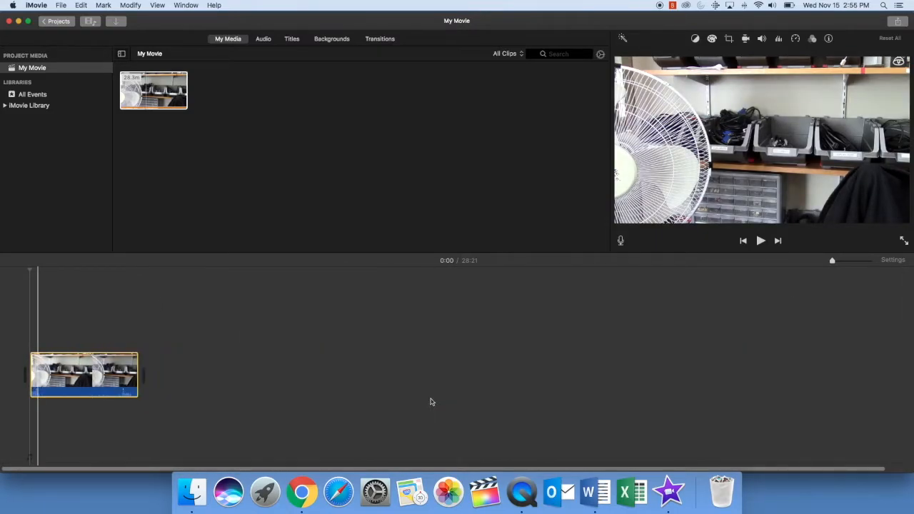
drag(31, 375, 64, 374)
drag(136, 372, 29, 372)
Step: Split the clip at 5:07 and delete the opening piece, leaving a 23:14 movie
click(30, 368)
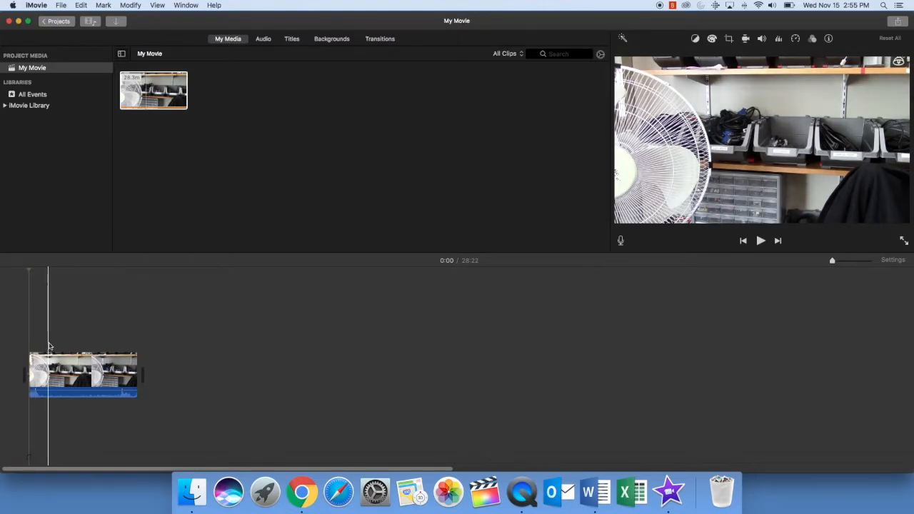
click(48, 342)
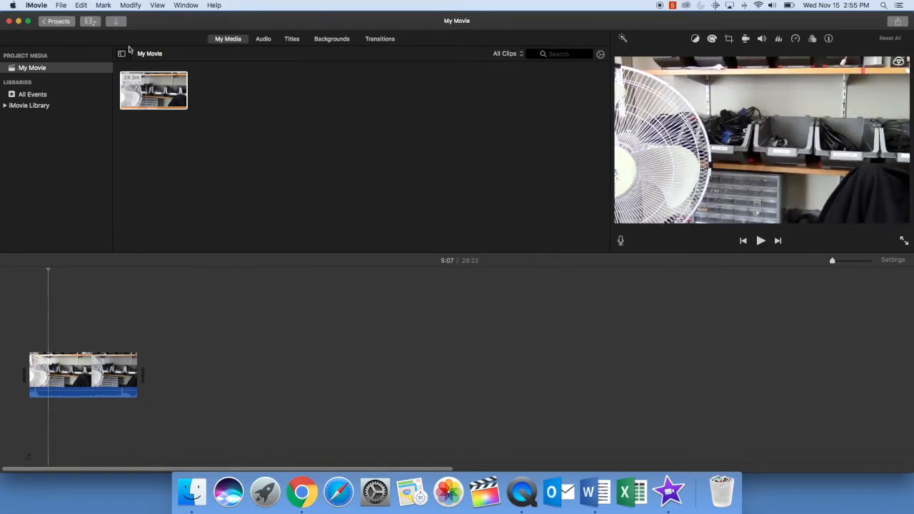
click(131, 5)
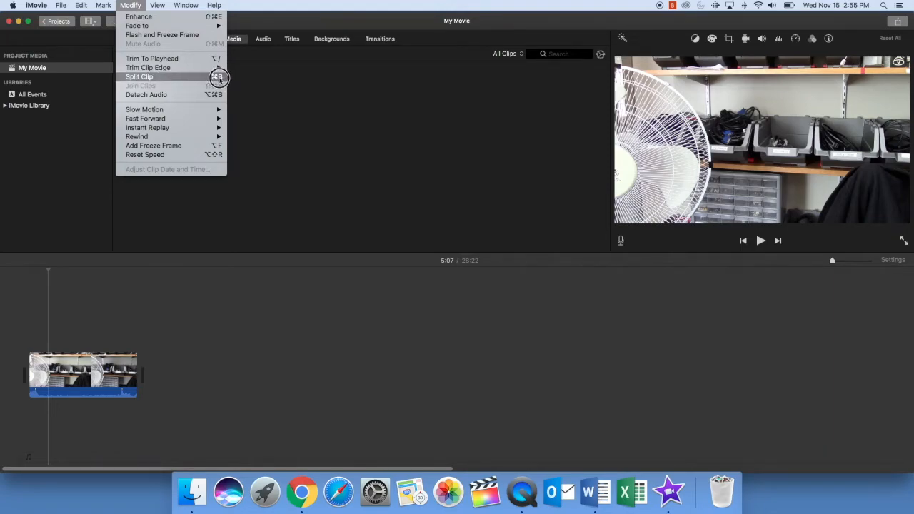
click(137, 76)
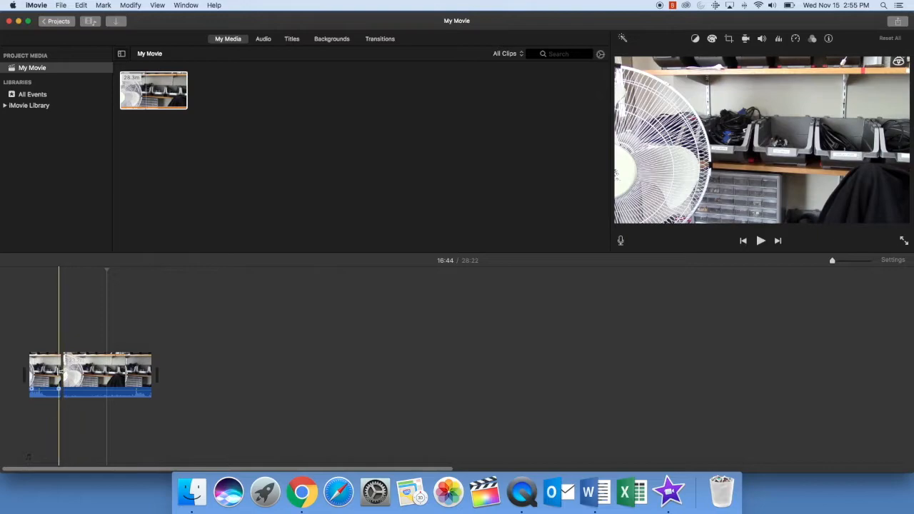
click(41, 373)
key(Delete)
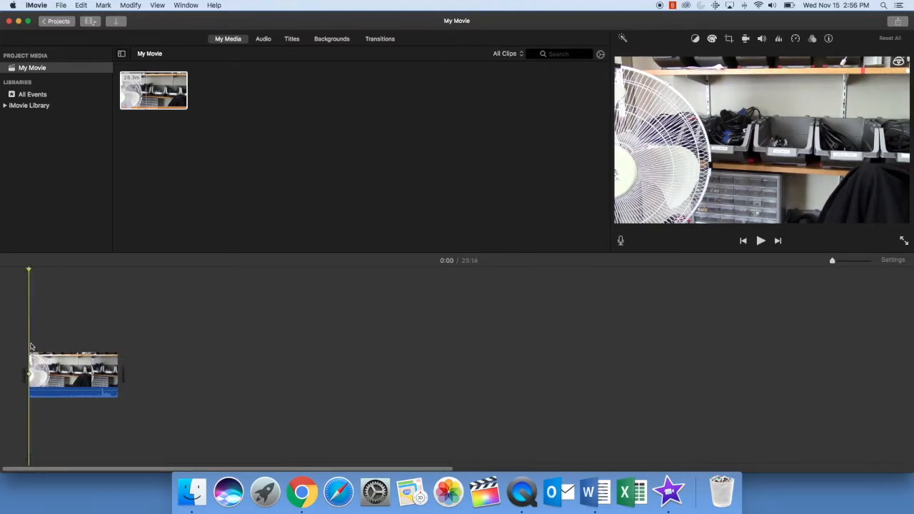
Step: Split the iMovie clip at 10:07 and delete the part after it
click(74, 271)
mouse_move(74, 272)
mouse_down()
mouse_move(45, 274)
mouse_move(74, 272)
mouse_up()
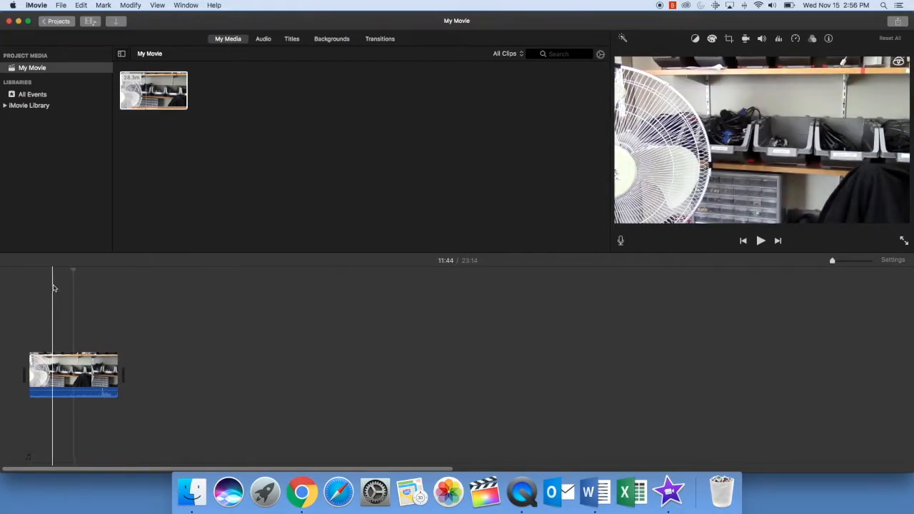
drag(74, 271, 68, 272)
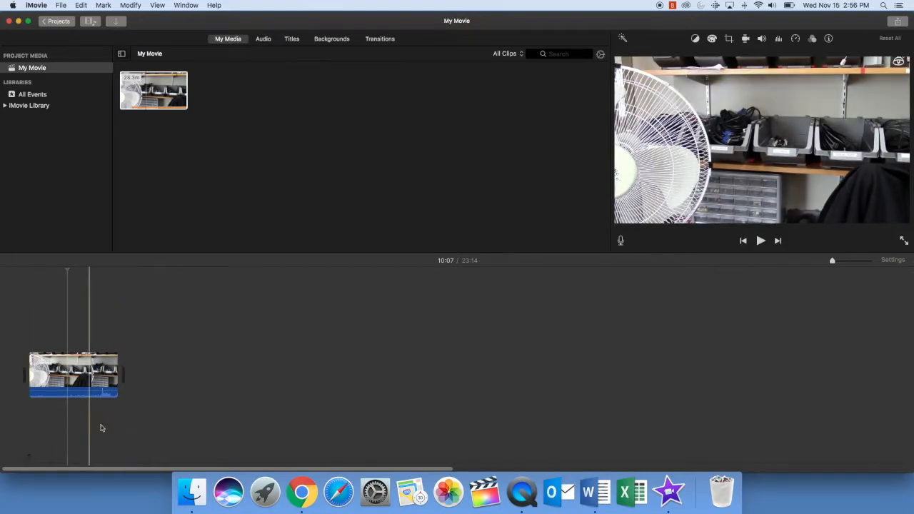
mouse_move(117, 369)
mouse_down()
mouse_move(61, 367)
mouse_move(212, 359)
mouse_up()
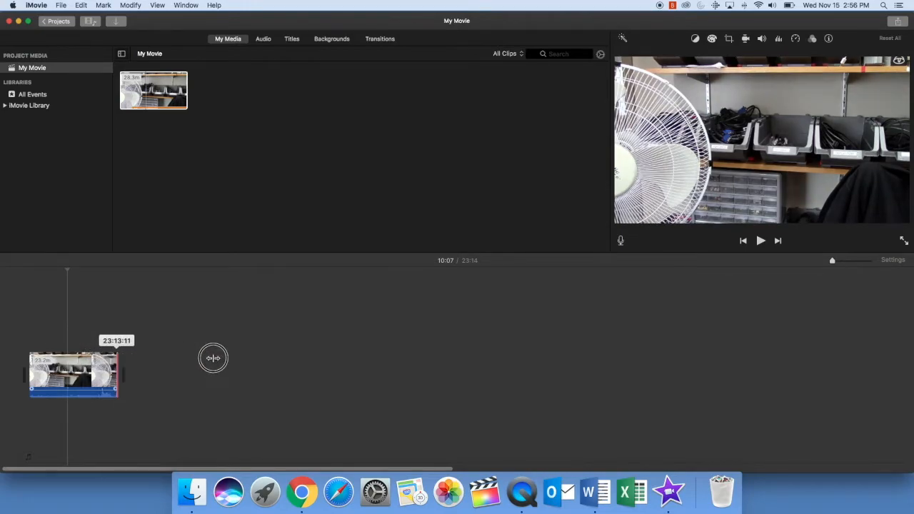
click(132, 7)
click(142, 77)
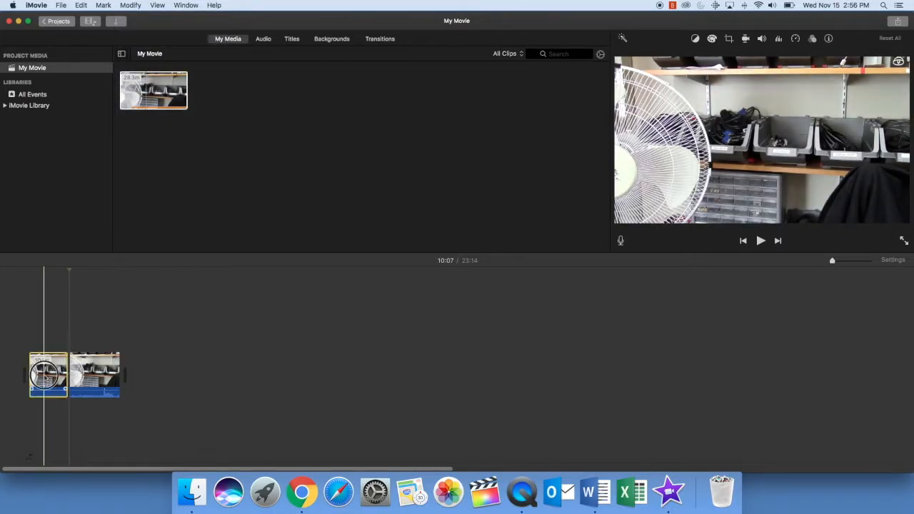
click(102, 374)
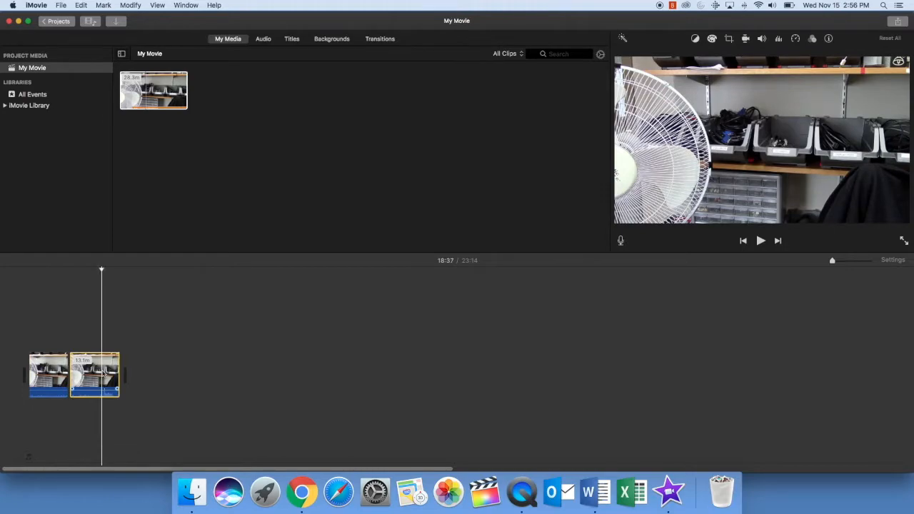
key(Delete)
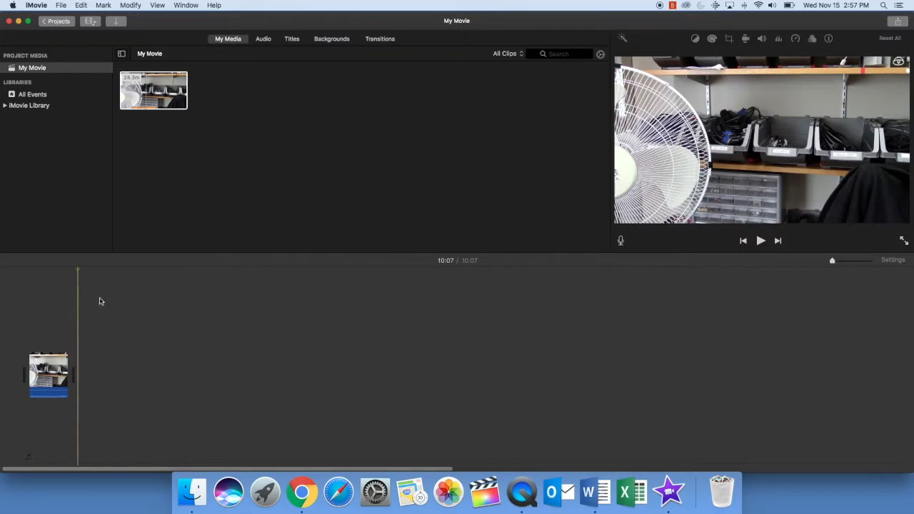
Step: Export the movie as a file and enter its title ending in '10 Minutes 2', fixing a typo
click(61, 5)
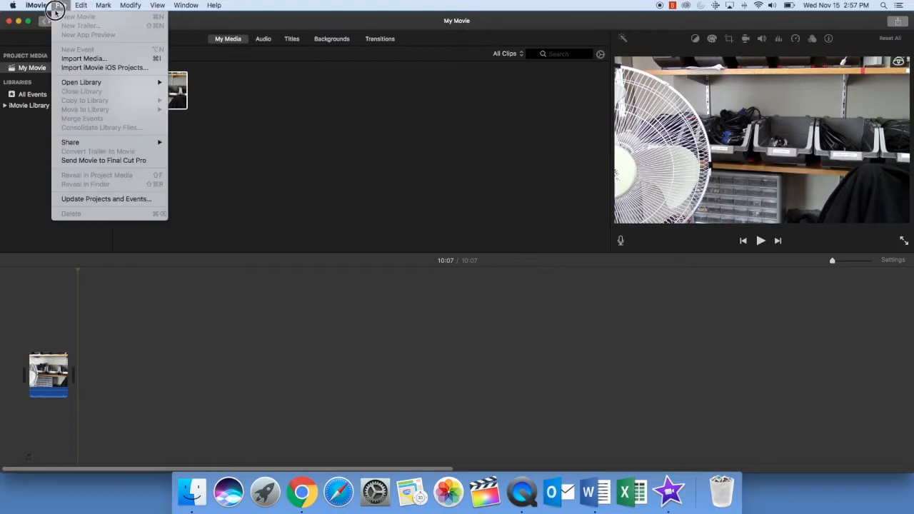
mouse_move(76, 142)
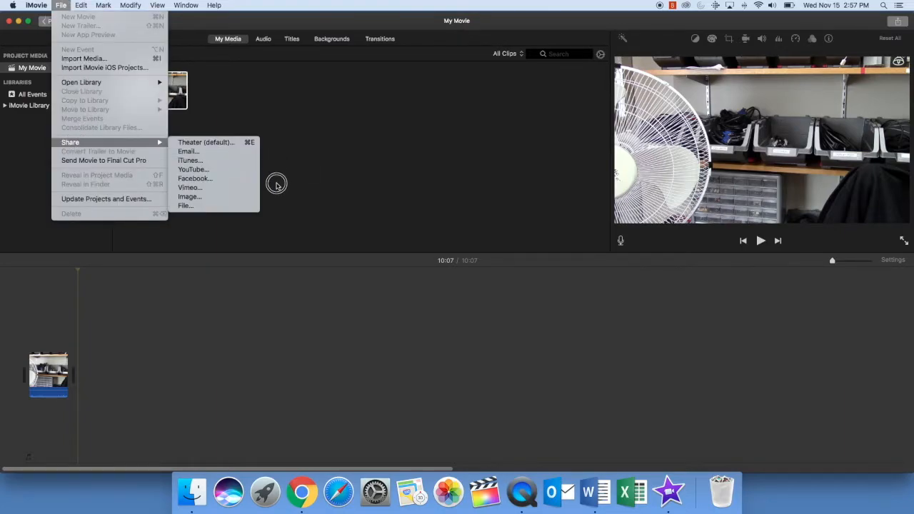
click(183, 206)
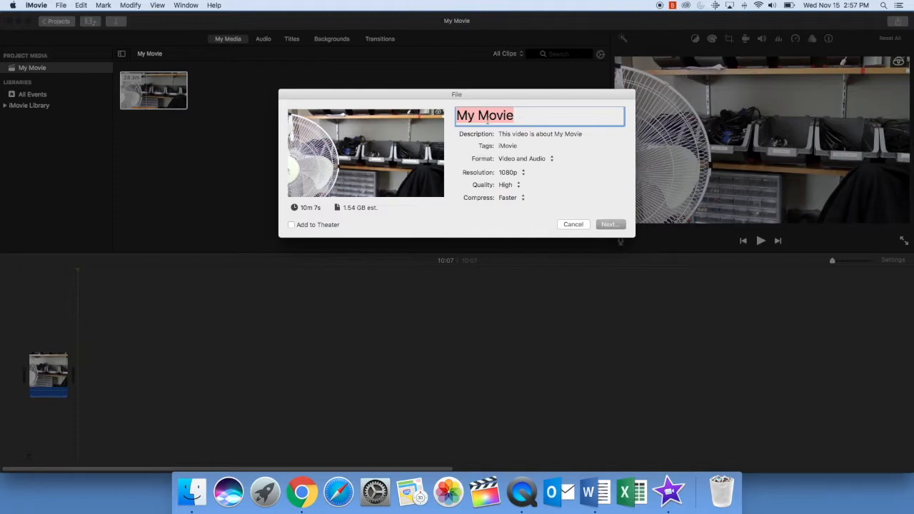
text(Josh )
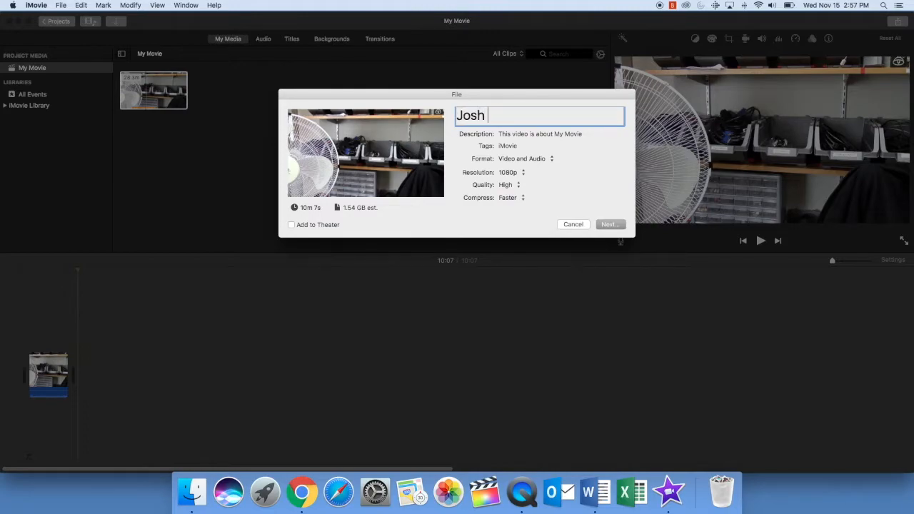
text(10 Mintues)
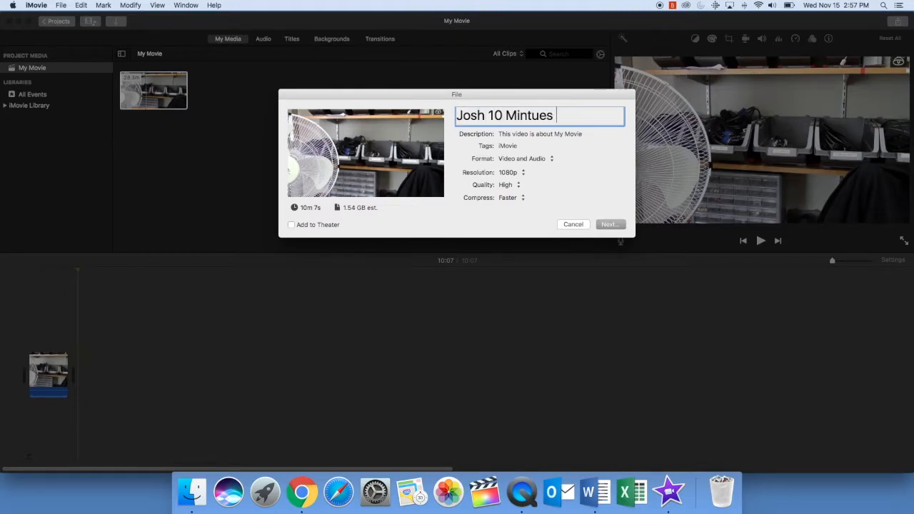
key(BackSpace)
key(BackSpace)
key(BackSpace)
key(BackSpace)
key(BackSpace)
text(utes 2)
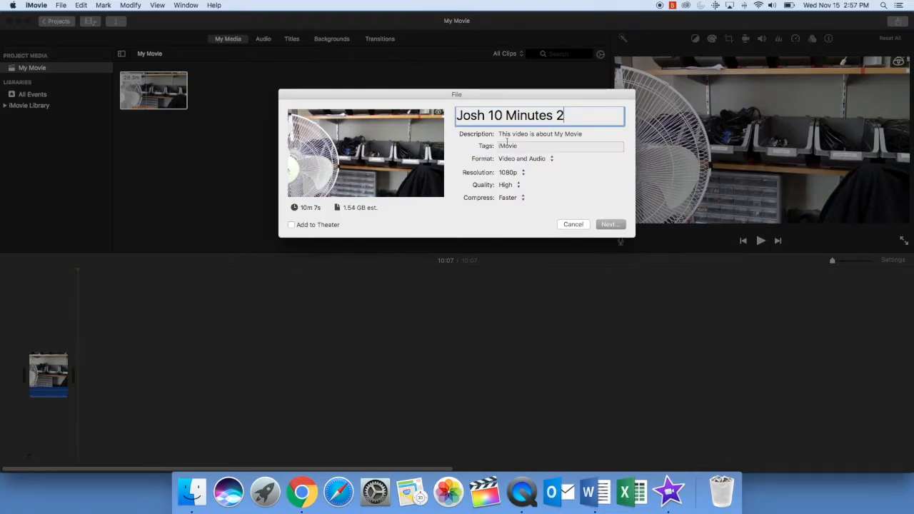
Step: Keep Video and Audio format and set the export resolution to 720p after comparing with 1080p
click(524, 159)
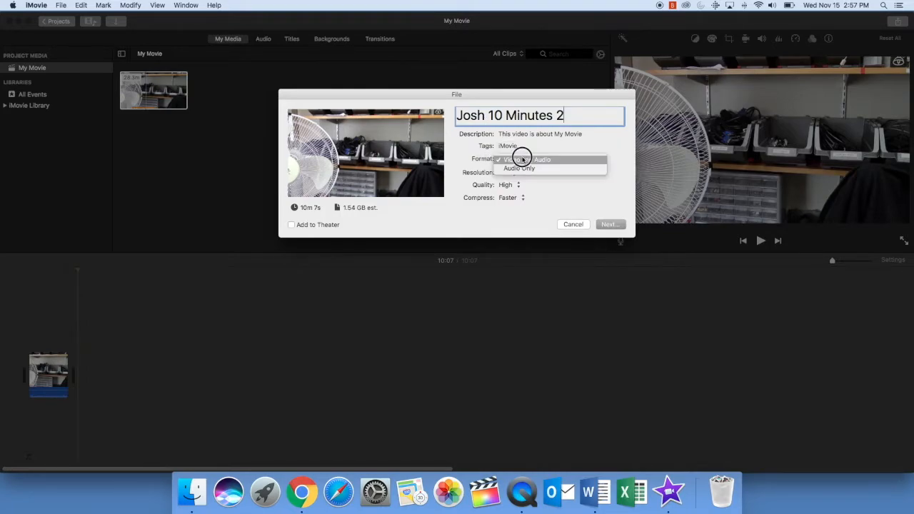
click(510, 160)
click(511, 173)
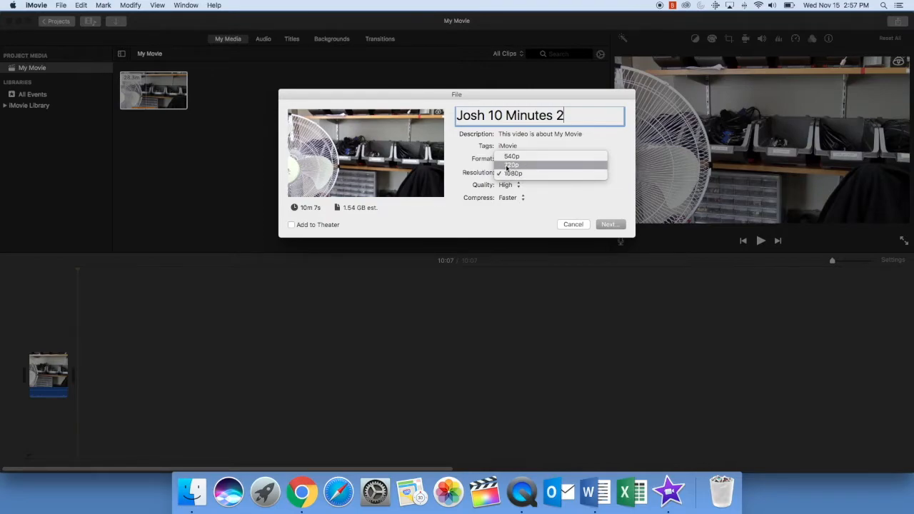
click(507, 166)
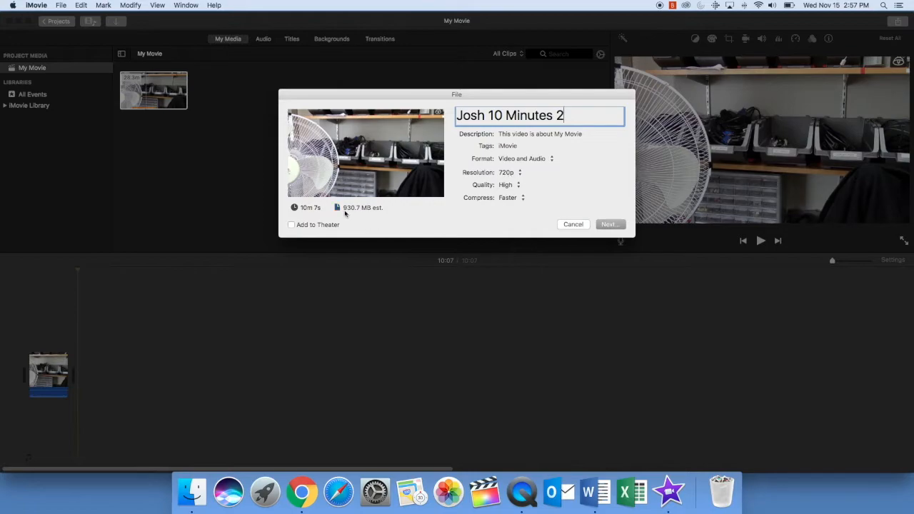
click(511, 173)
click(510, 184)
click(500, 172)
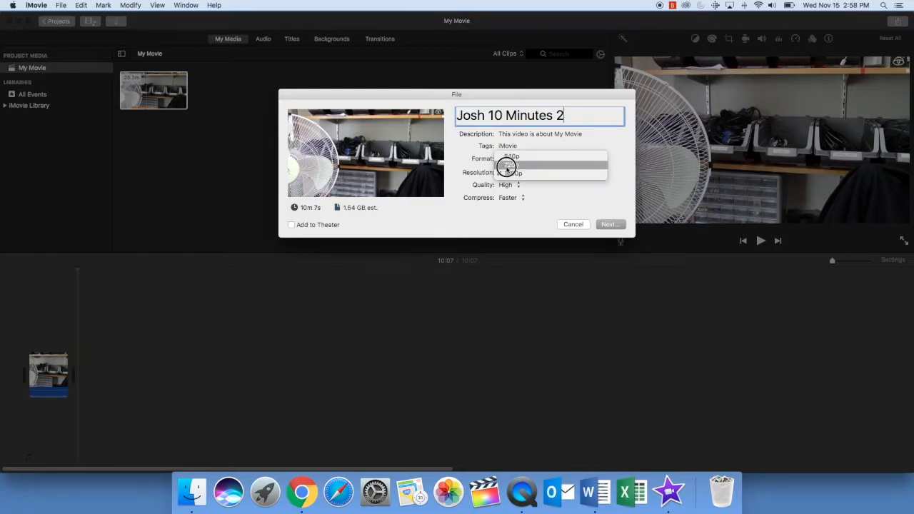
click(507, 163)
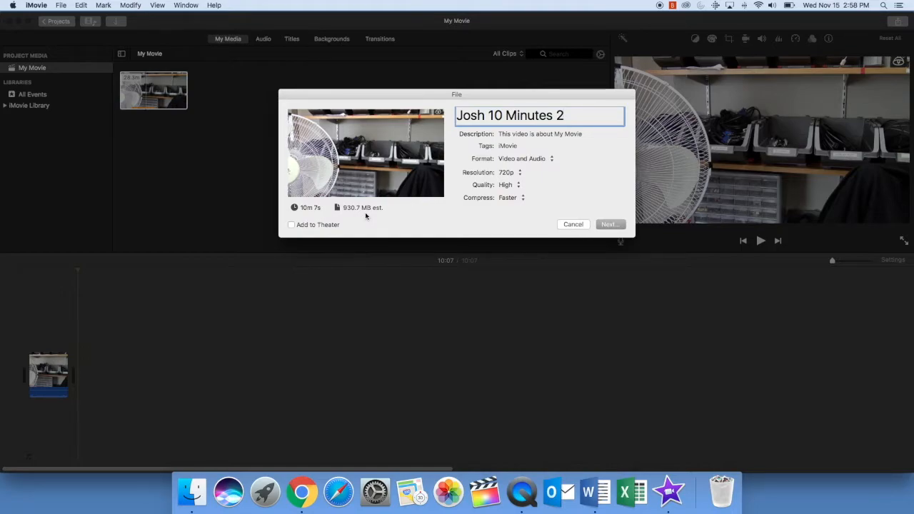
Step: Keep High quality and Faster compression, then continue to the save step
click(518, 184)
click(521, 186)
click(517, 198)
click(516, 199)
click(619, 226)
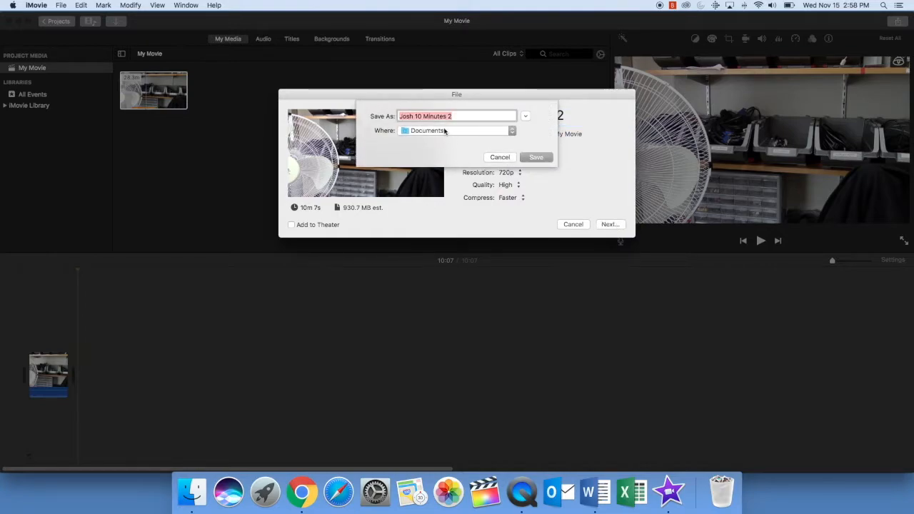
Step: Save the exported movie to the USB drive's EdTPA Test > 10 Minute Clip folder
click(445, 131)
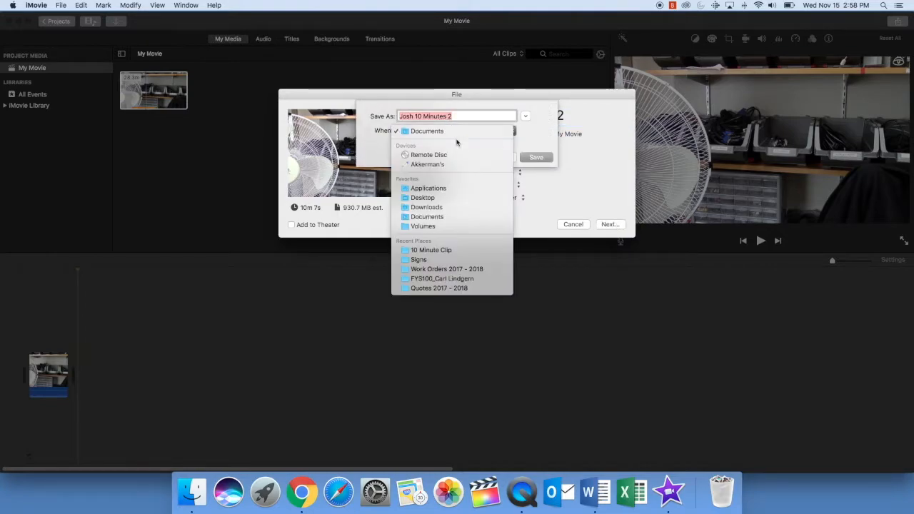
click(514, 132)
click(525, 121)
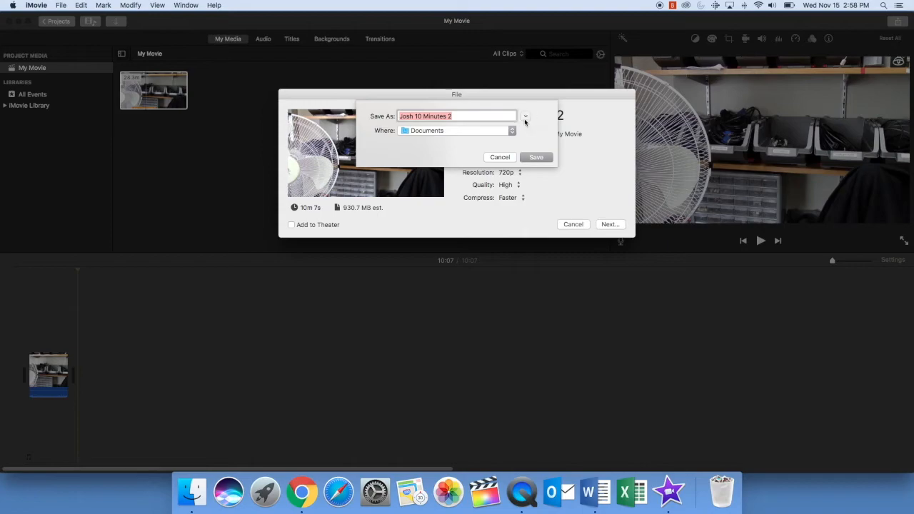
click(525, 120)
scroll(322, 261, down, 2)
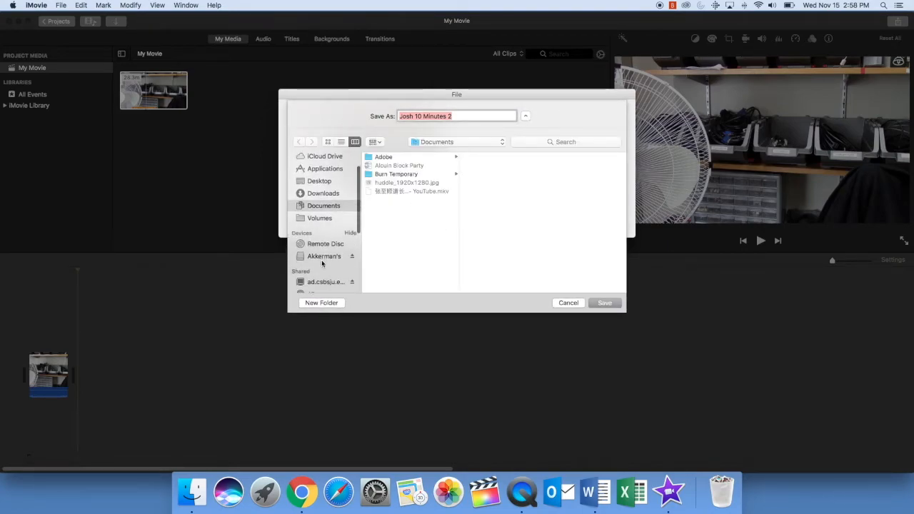
click(323, 257)
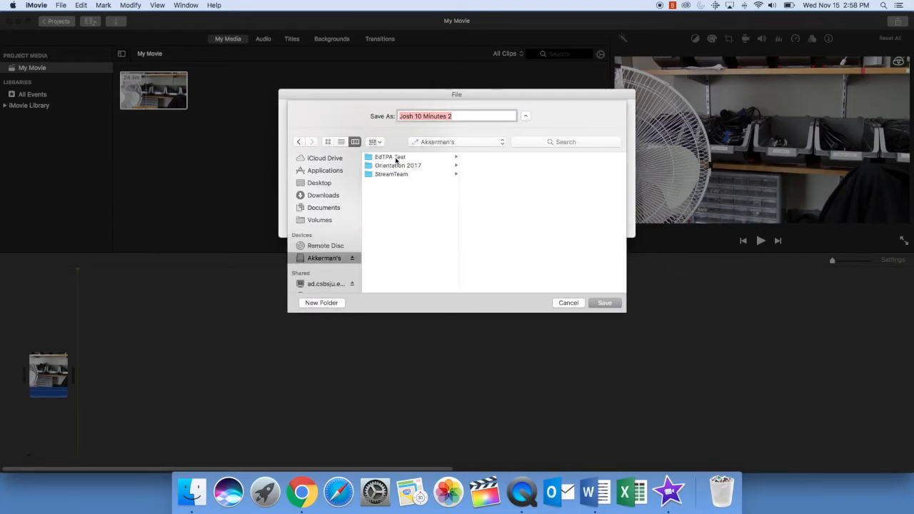
click(396, 158)
click(500, 159)
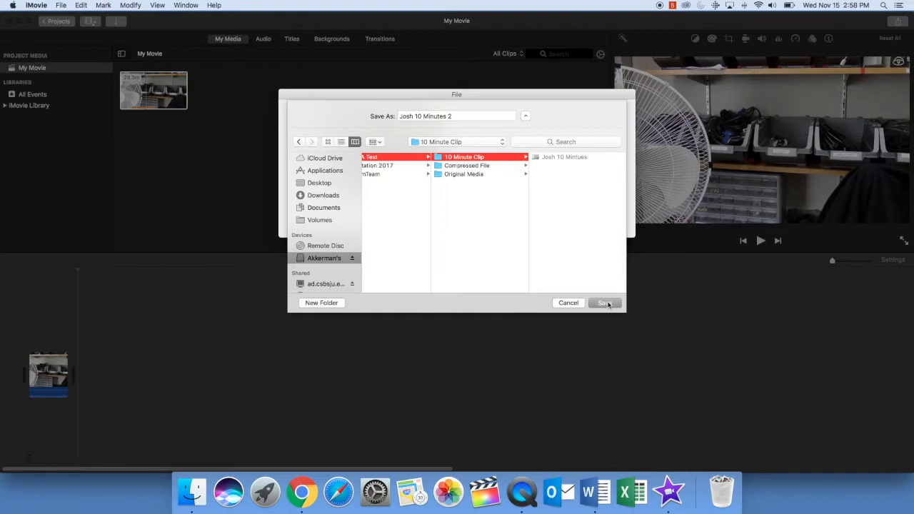
click(606, 303)
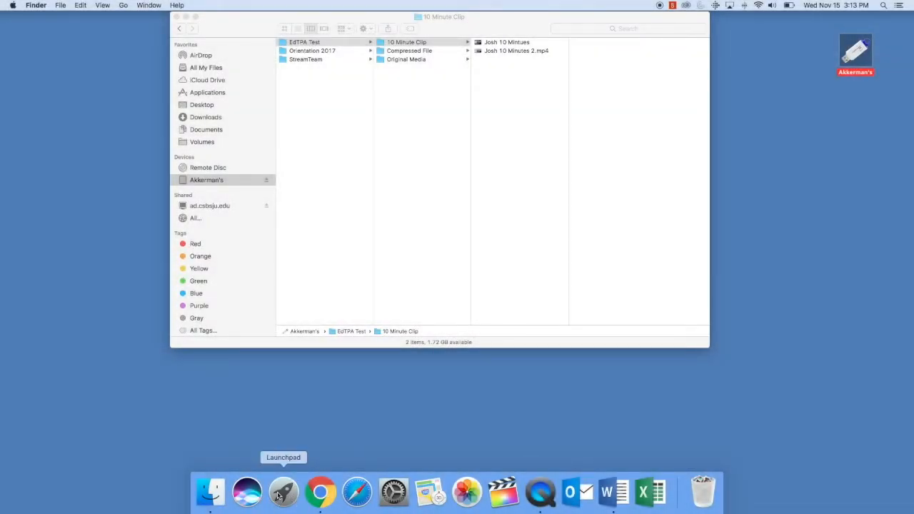
Step: Launch Adobe Media Encoder CC 2017 from page 2 of Launchpad
click(283, 493)
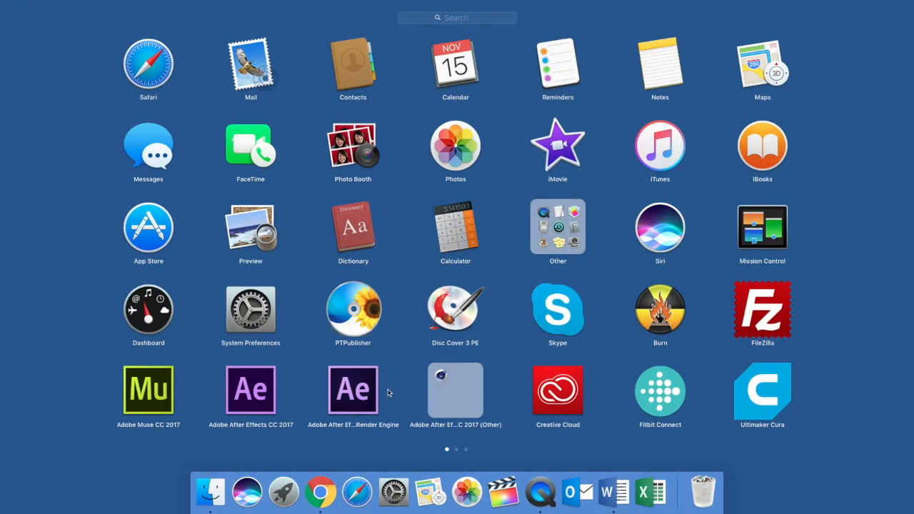
scroll(390, 392, right, 5)
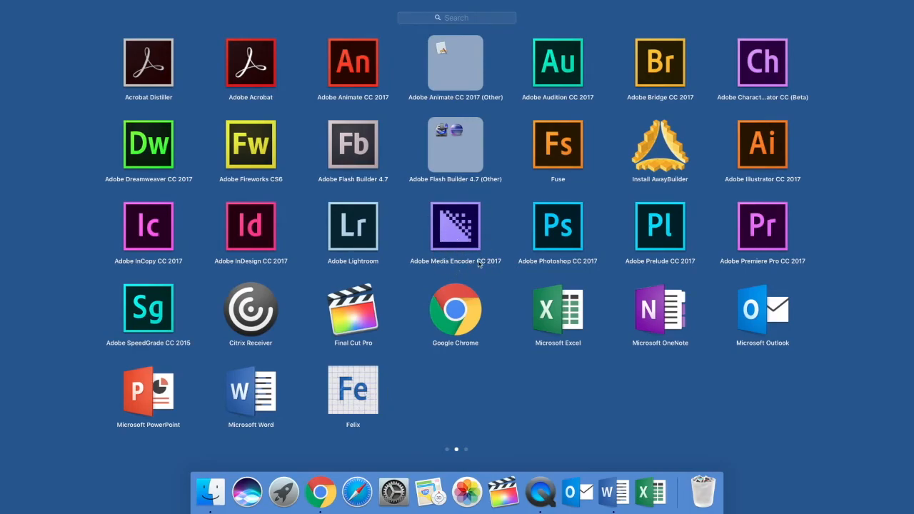
click(475, 243)
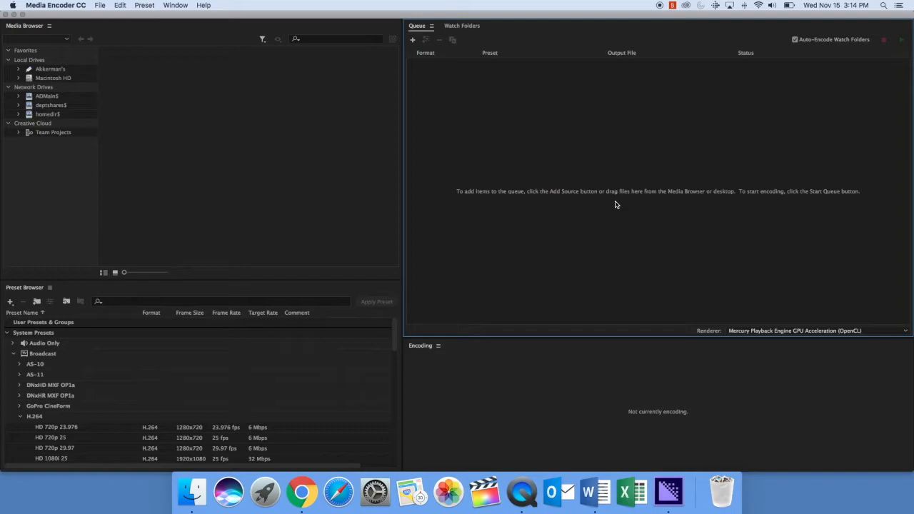
Step: Add the trimmed clip from USB > EdTPA Test > 10 Minute Clip to the encoding queue
click(412, 43)
click(329, 184)
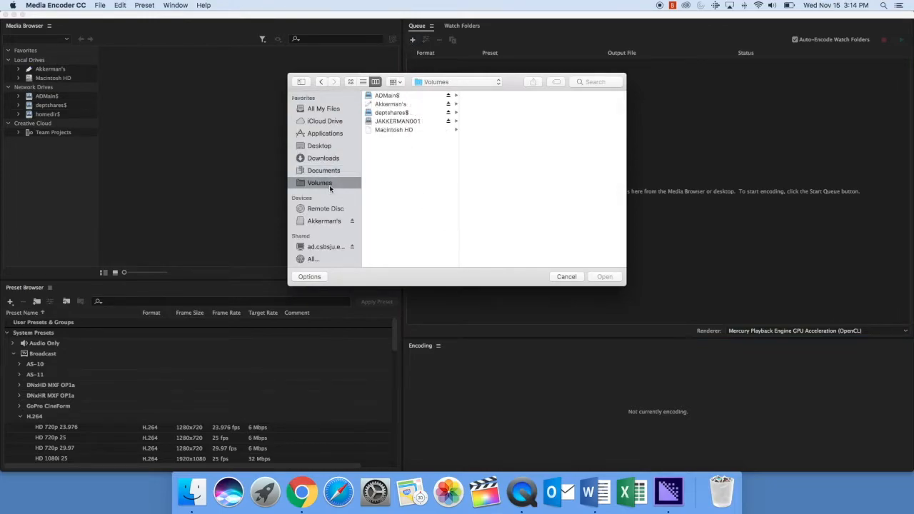
click(390, 103)
click(486, 95)
click(546, 95)
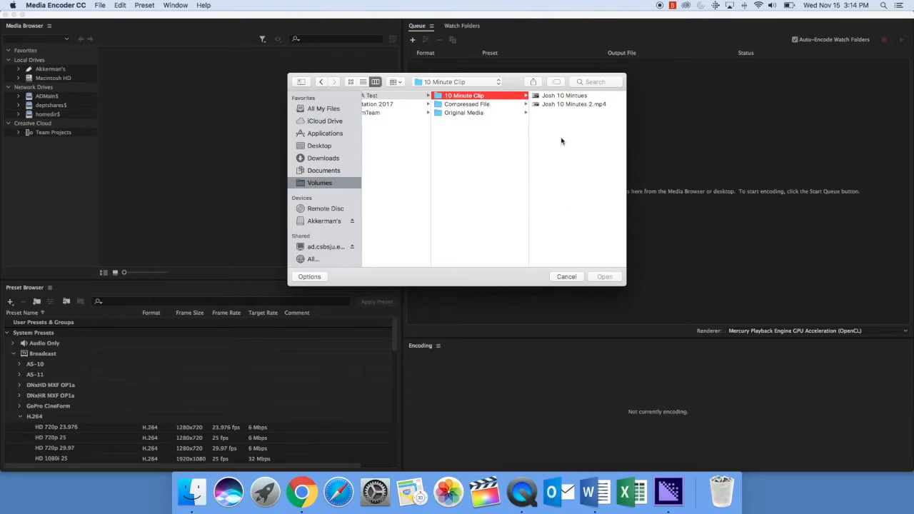
click(552, 98)
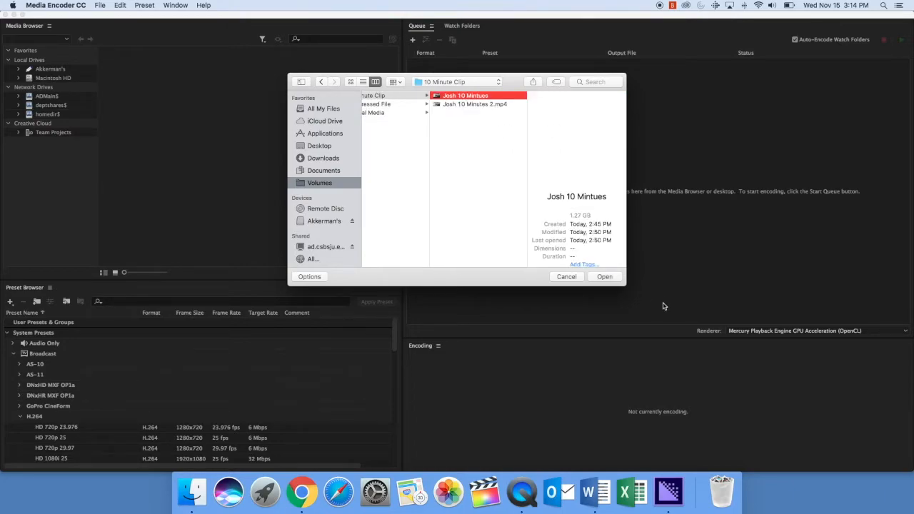
click(604, 277)
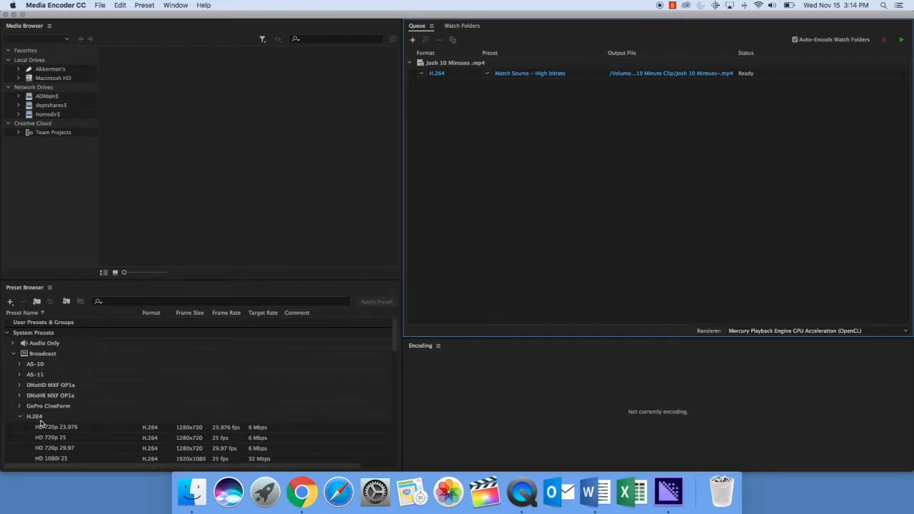
scroll(46, 423, down, 1)
mouse_move(40, 434)
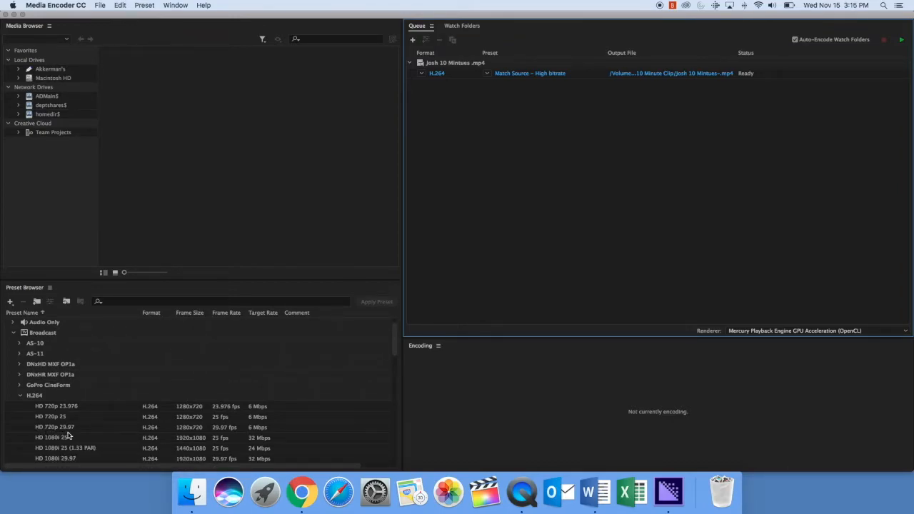
Step: Drag the HD 720p 29.97 H.264 preset onto the queued clip
click(64, 430)
drag(56, 430, 502, 74)
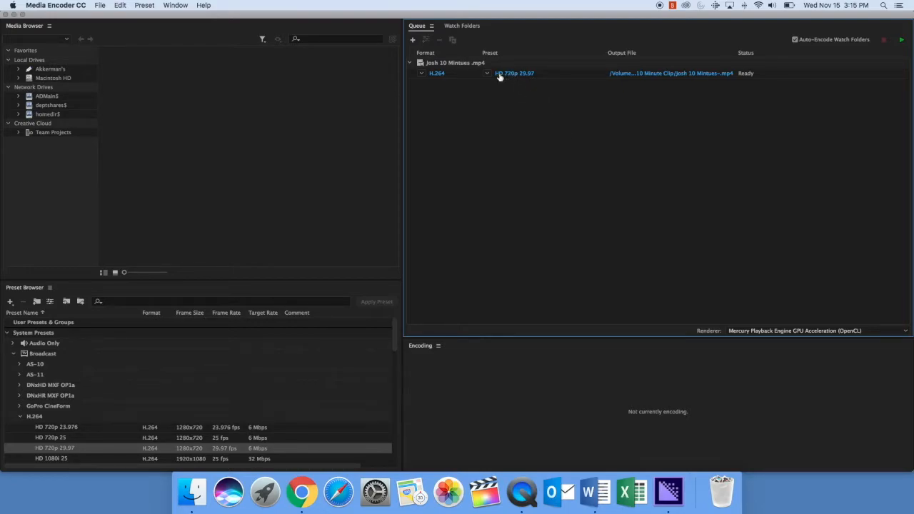
mouse_move(500, 77)
Step: Rename the output file and set its destination to EdTPA Test > Compressed File on the USB drive
click(504, 75)
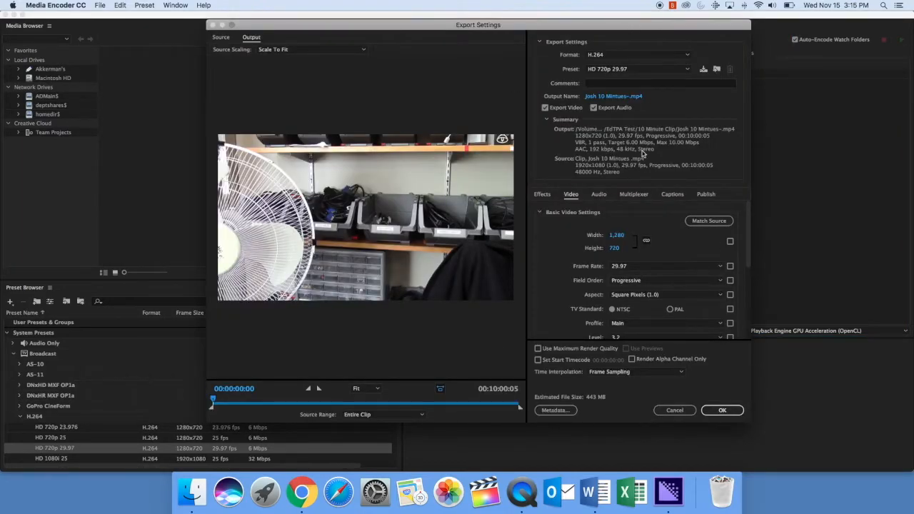
click(608, 98)
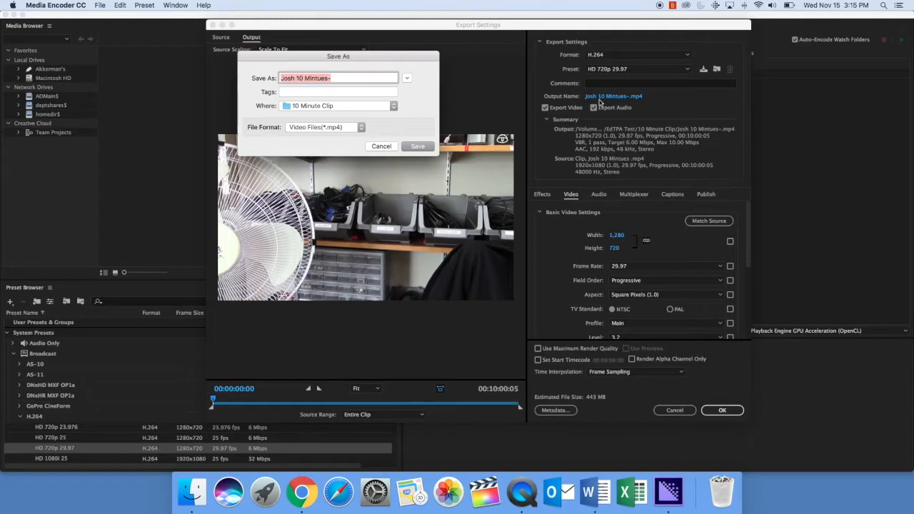
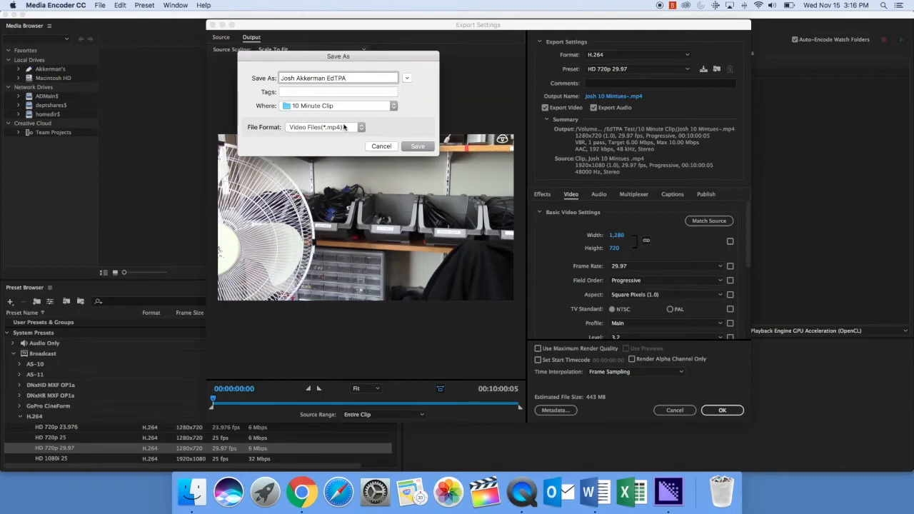
click(406, 78)
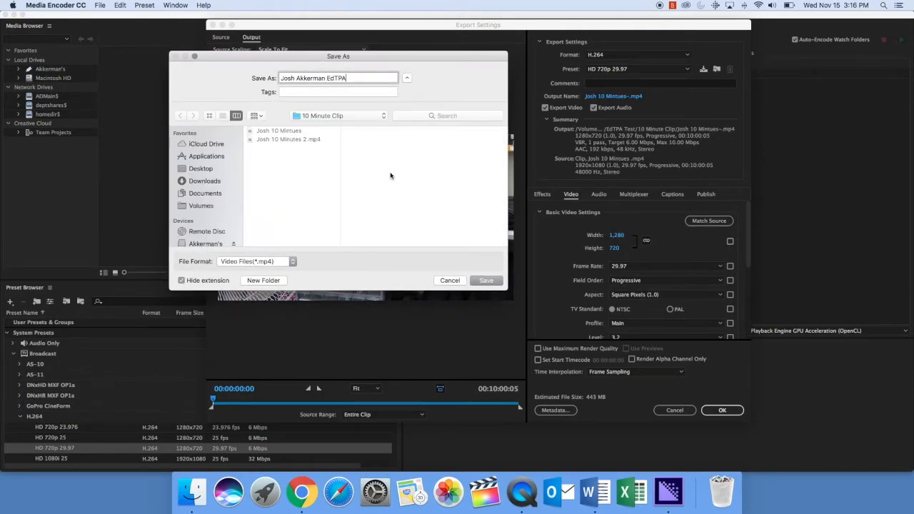
click(341, 117)
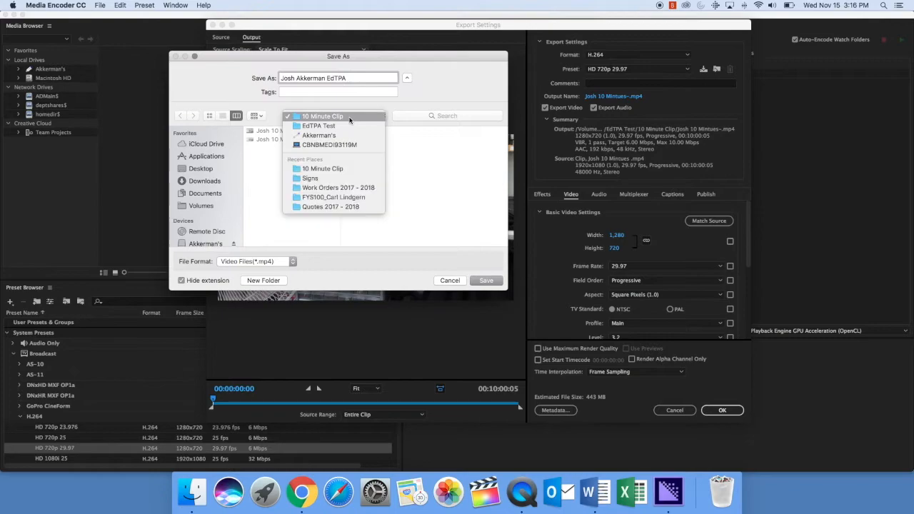
click(350, 136)
click(280, 133)
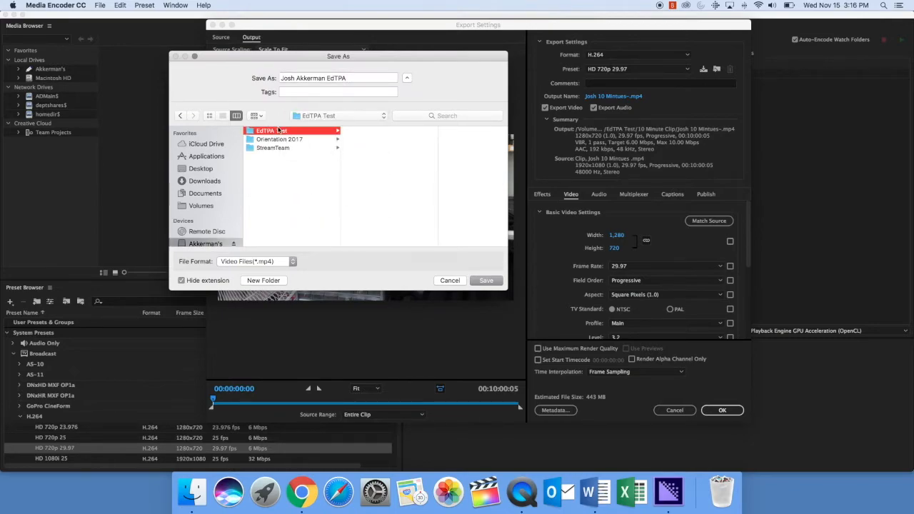
click(370, 139)
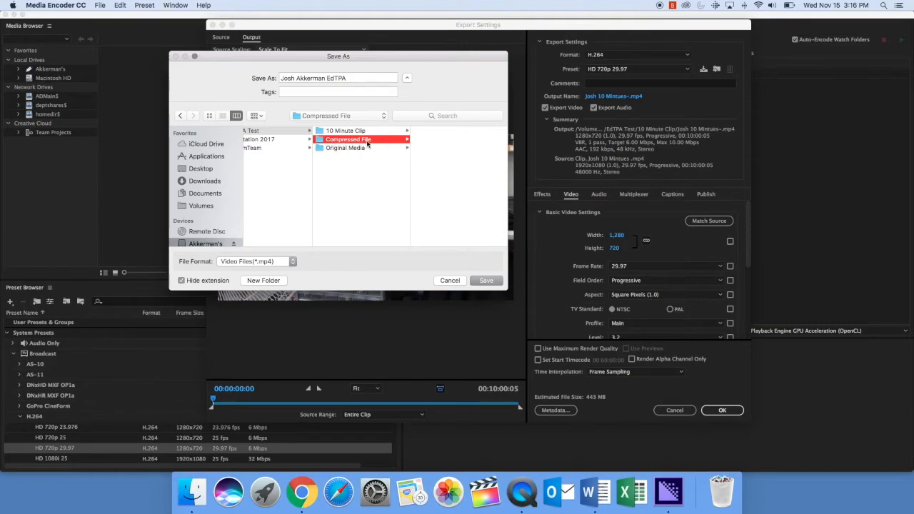
click(485, 281)
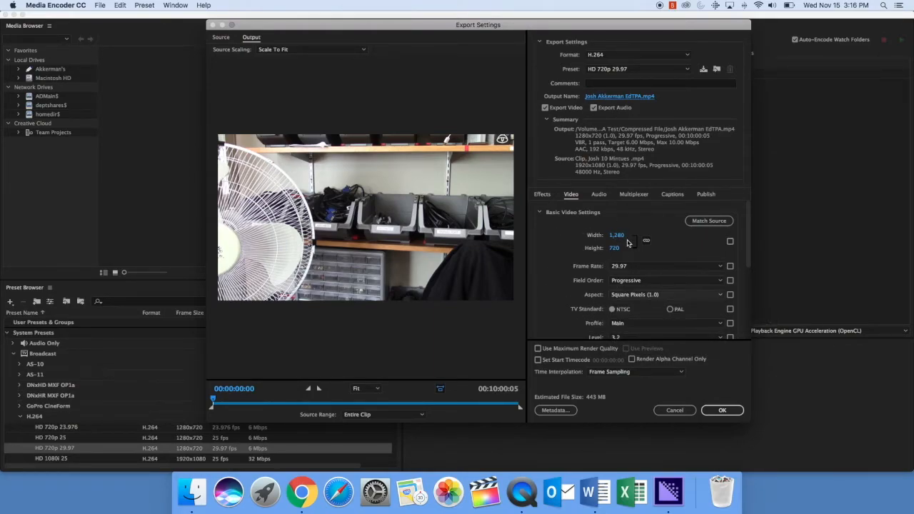
Step: Lower the target and maximum bitrate to 4 Mbps
scroll(551, 292, down, 5)
scroll(551, 293, down, 2)
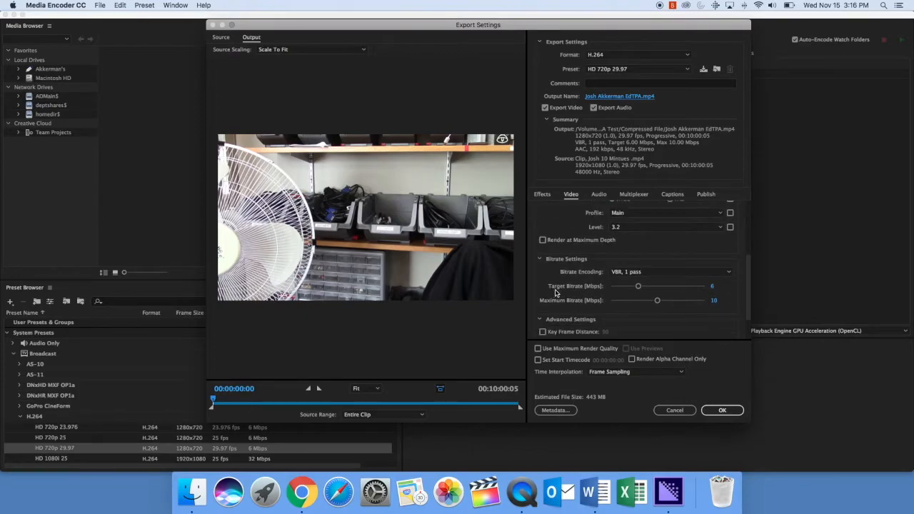
scroll(595, 290, down, 2)
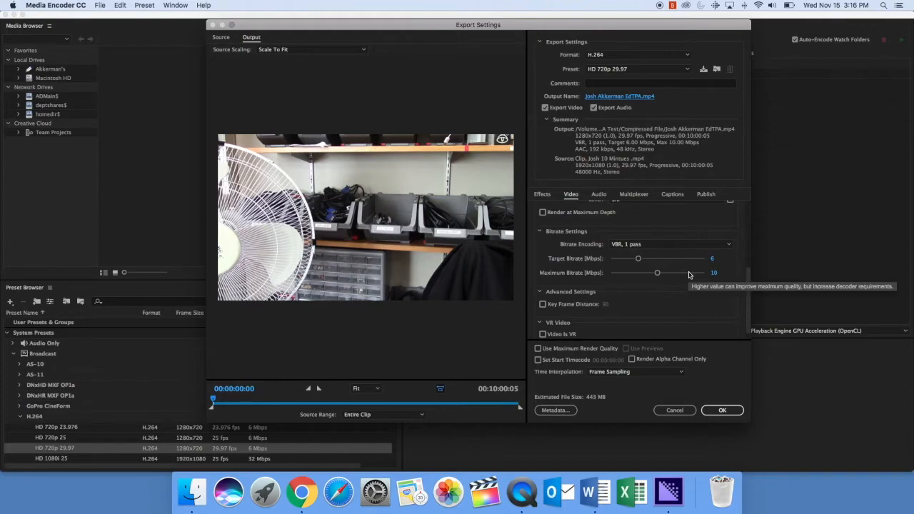
drag(639, 260, 629, 263)
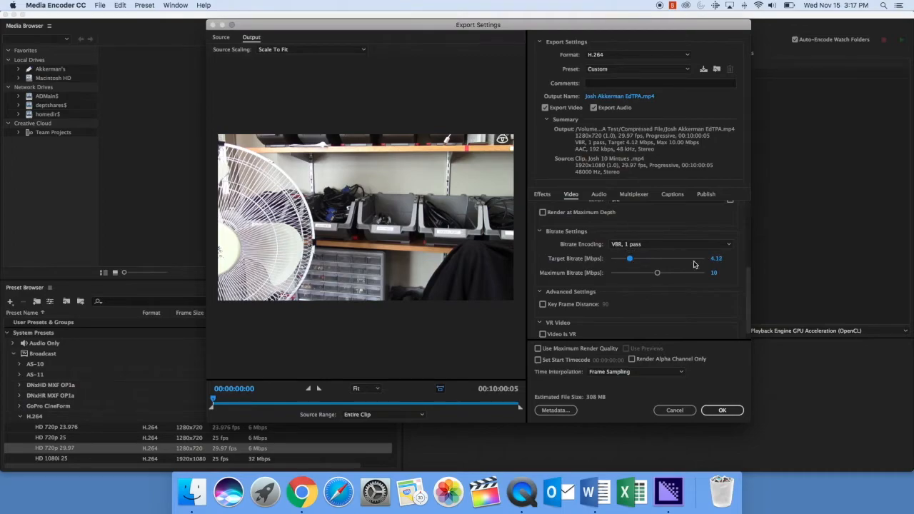
click(717, 258)
text(4)
key(Tab)
text(4)
key(Return)
Step: Change the target and maximum bitrate to 4.5 Mbps
click(712, 259)
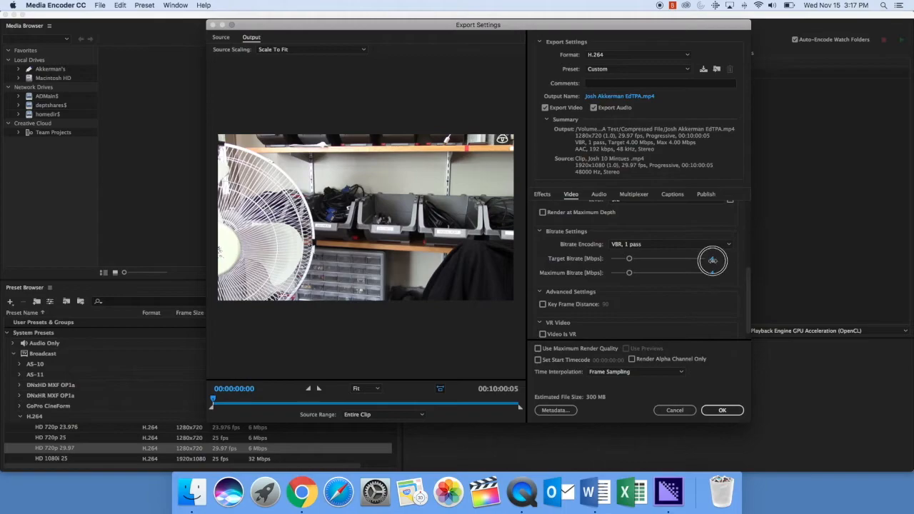
text(4.5)
click(713, 274)
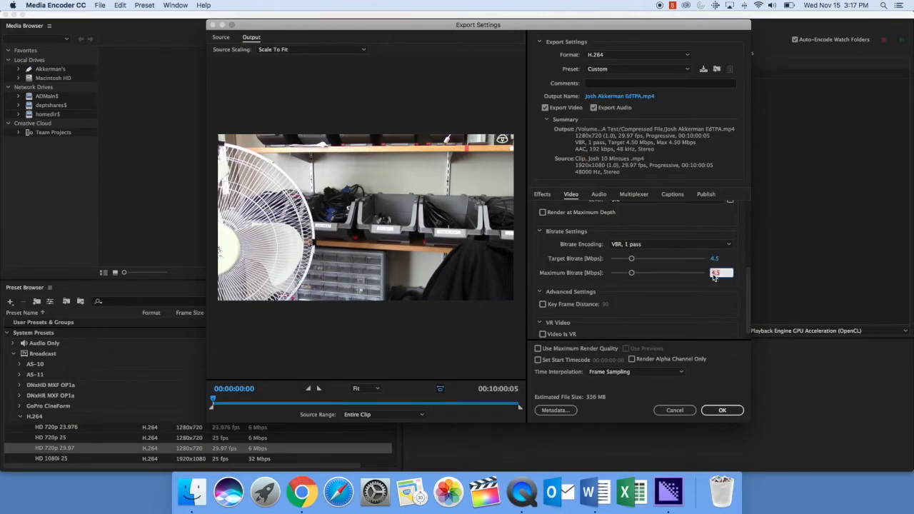
key(Return)
Step: Accept the export settings and start the queue to encode the clip
click(723, 411)
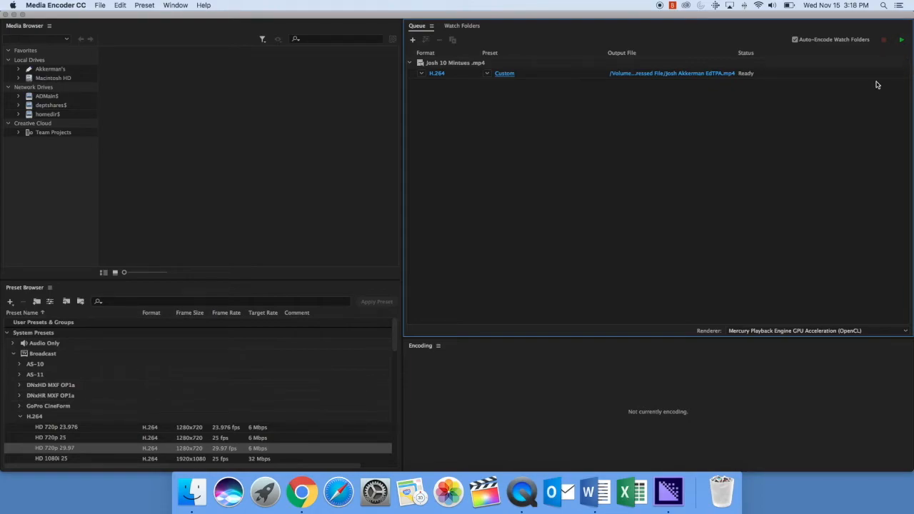
click(901, 43)
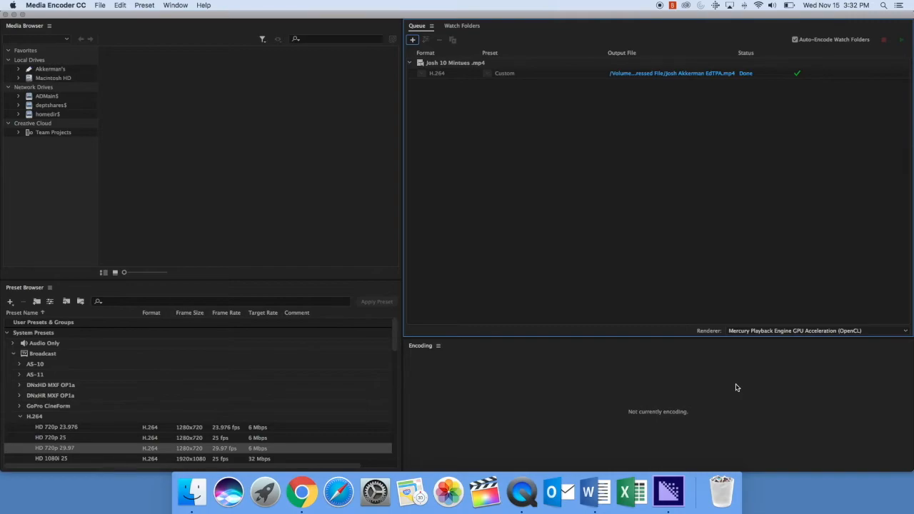
Step: Quick Look the 1280×720 mp4 in Compressed File, then quit Media Encoder
click(194, 485)
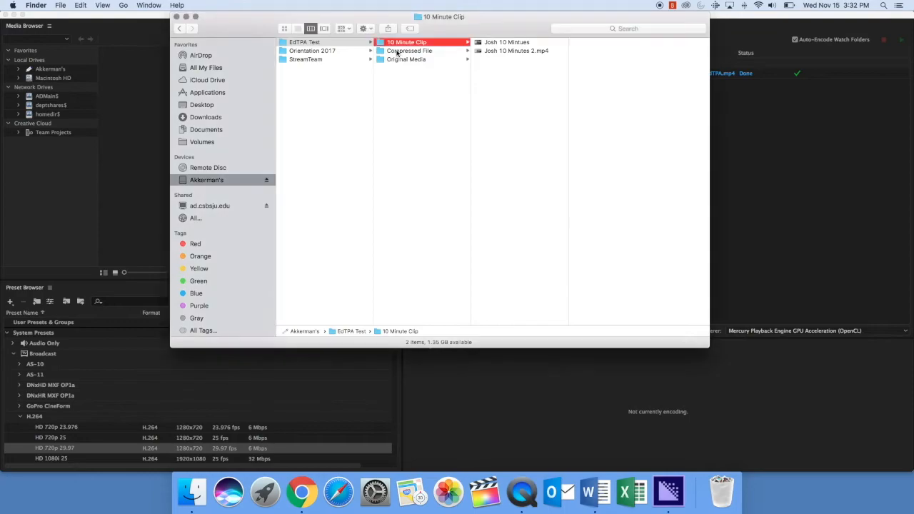
click(397, 52)
click(506, 44)
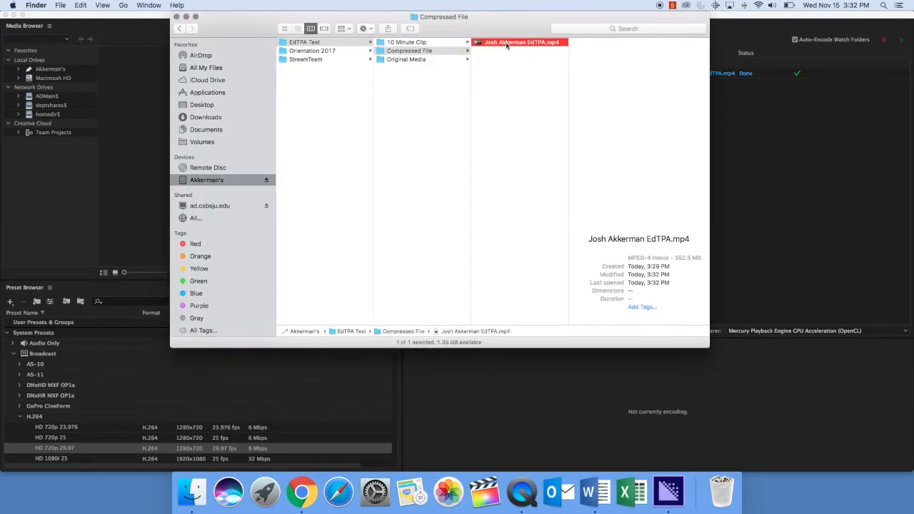
key(space)
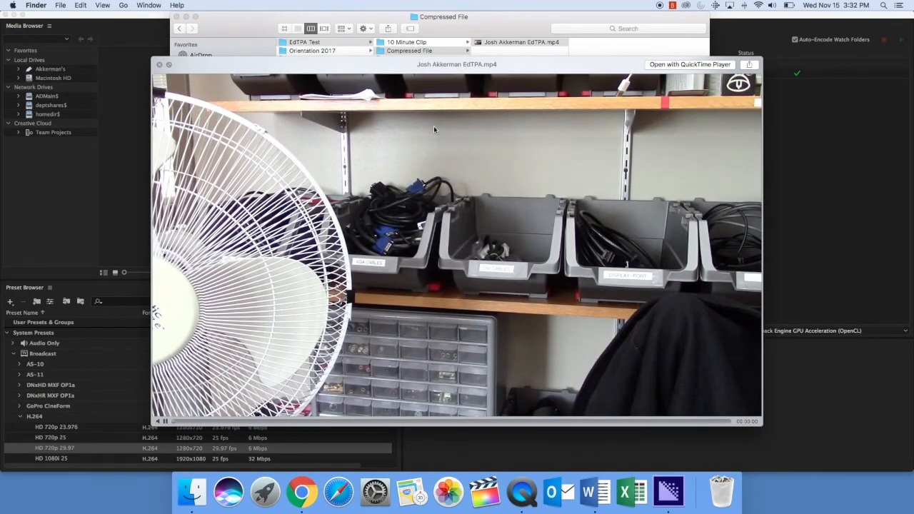
key(space)
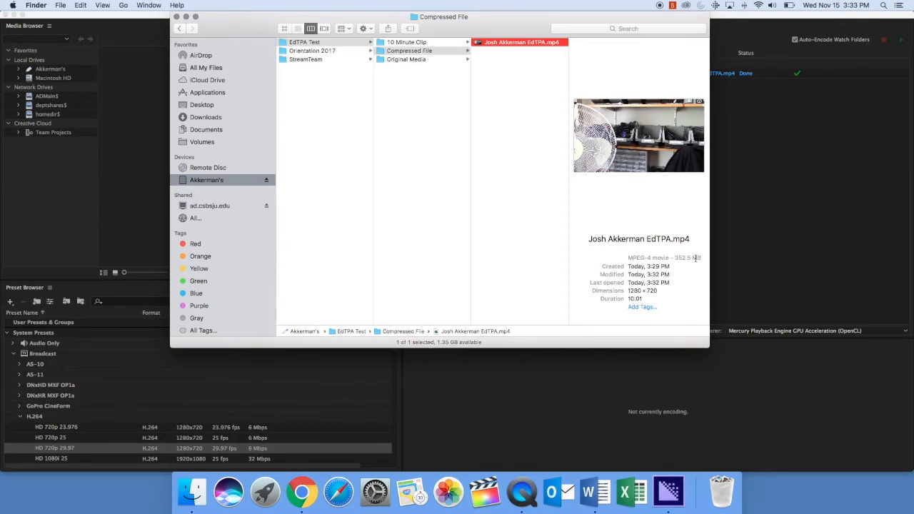
click(104, 22)
drag(42, 8, 48, 120)
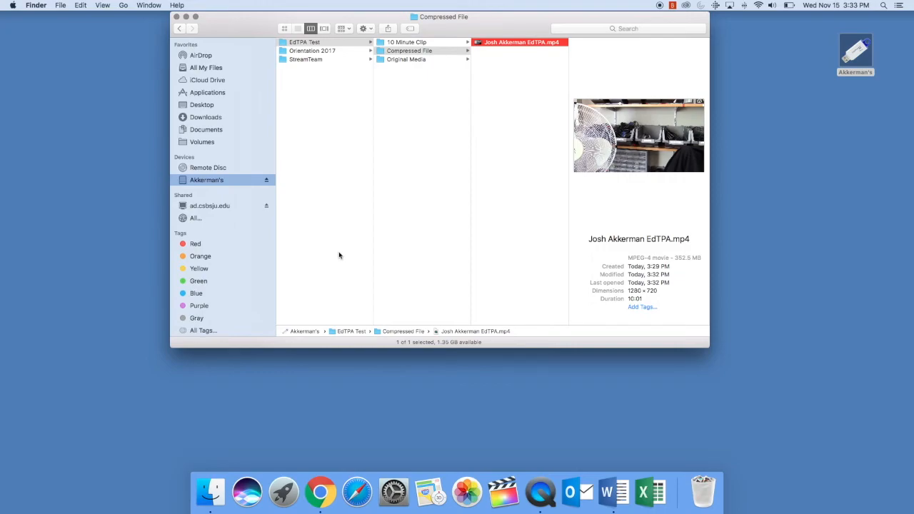
drag(408, 87, 406, 35)
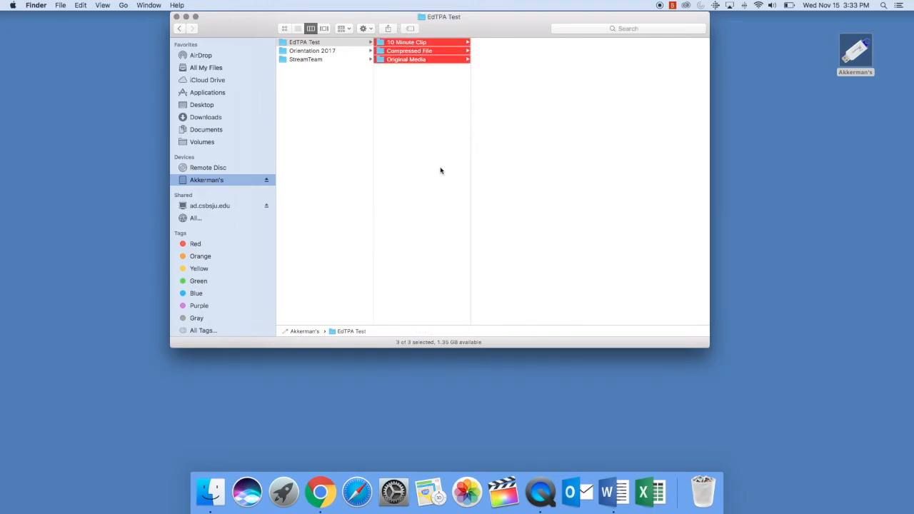
click(433, 136)
click(412, 59)
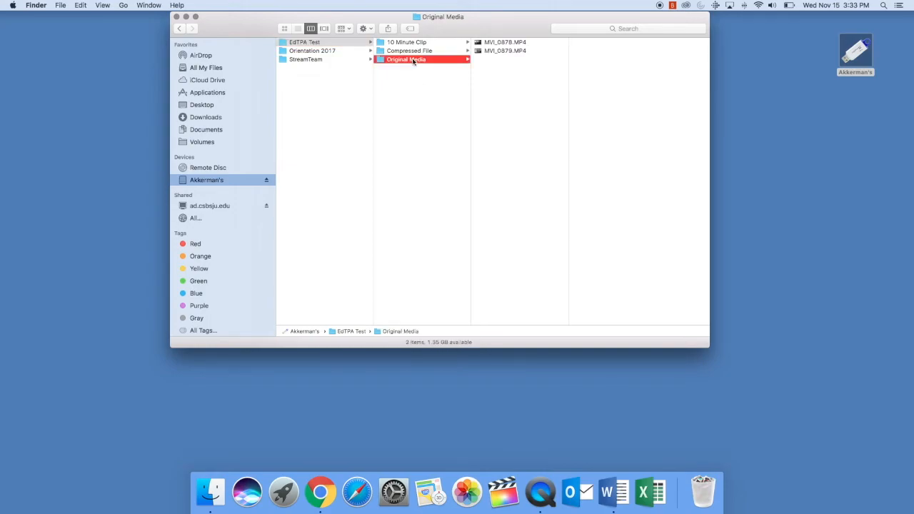
click(505, 42)
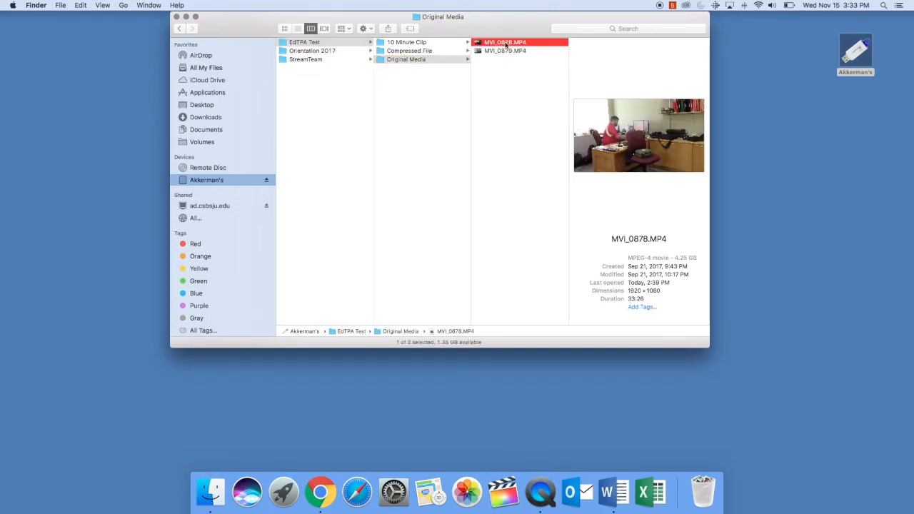
click(499, 51)
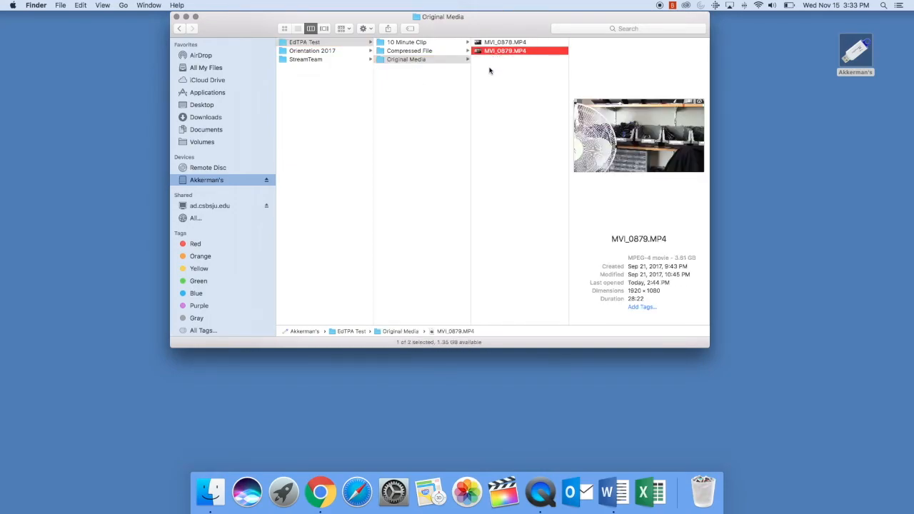
click(431, 60)
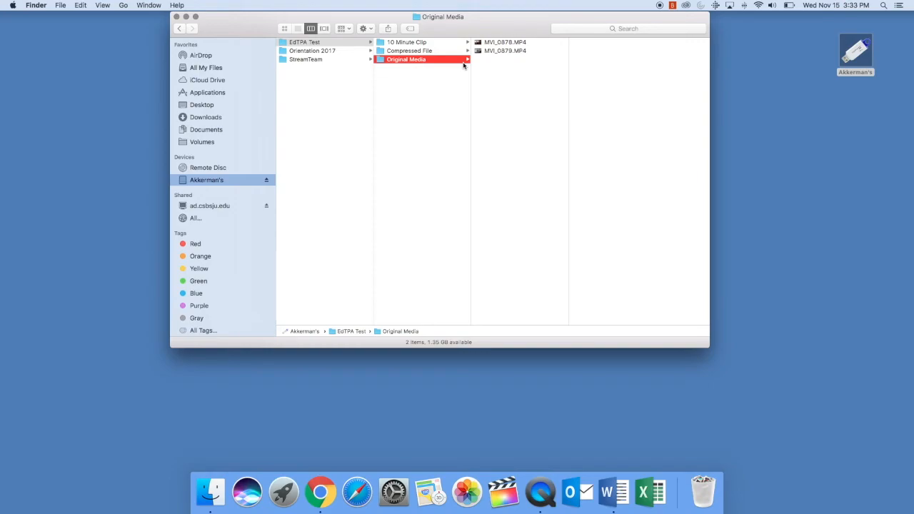
click(434, 52)
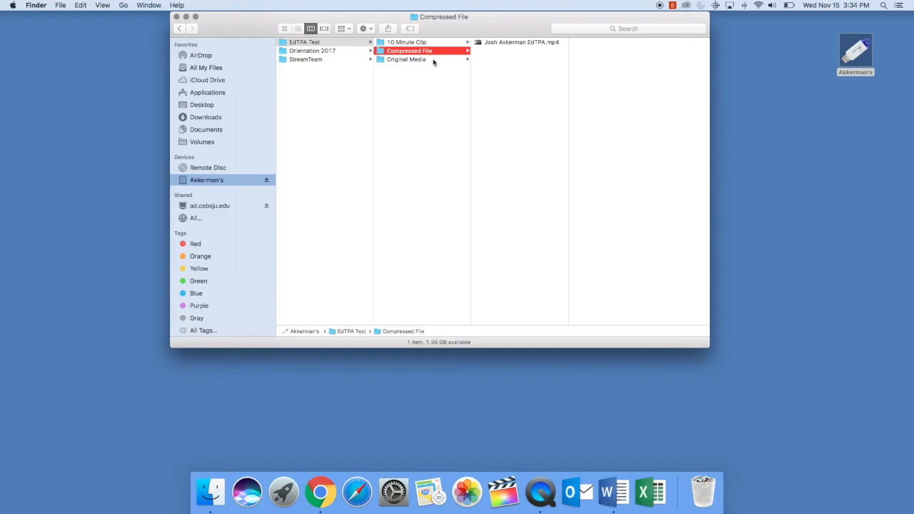
click(425, 60)
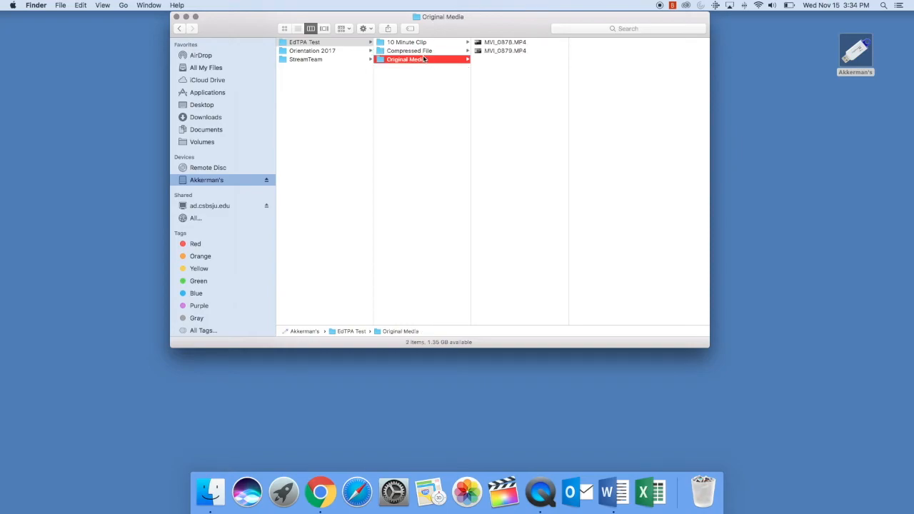
click(403, 42)
click(427, 61)
click(431, 51)
click(510, 42)
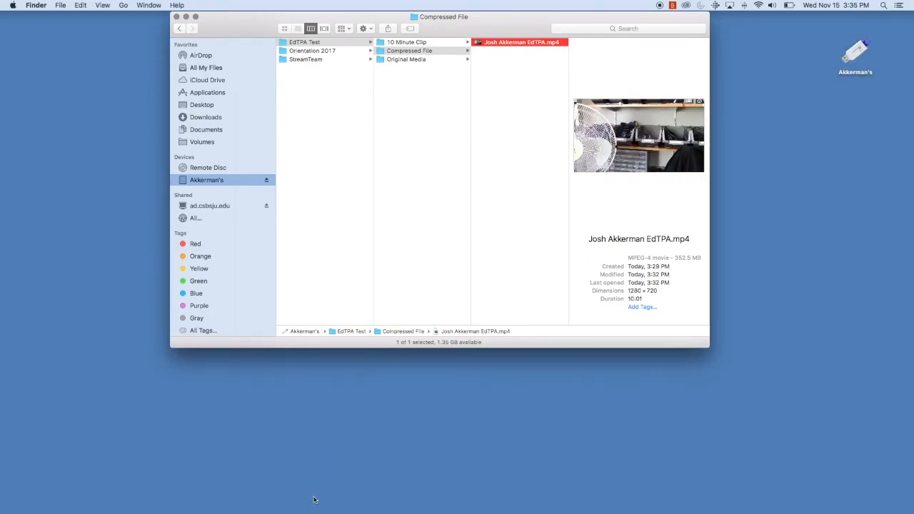
click(317, 506)
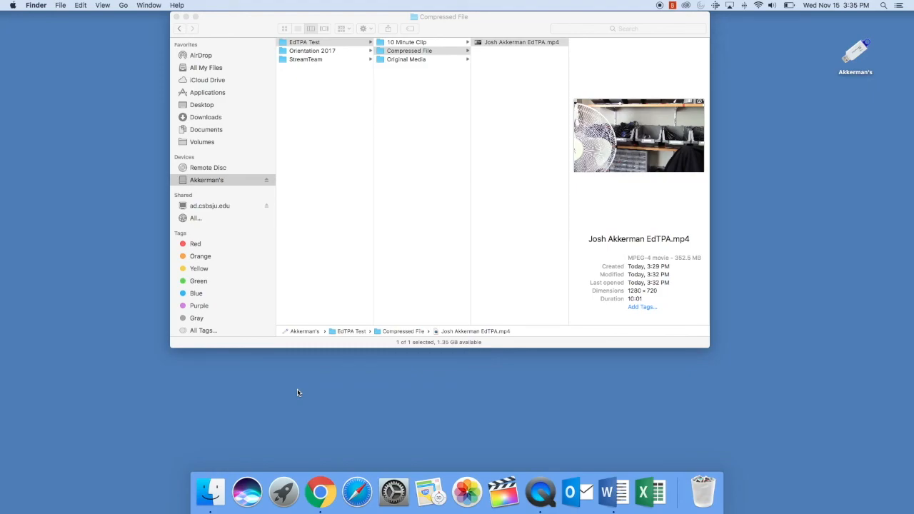
Step: In Chrome, go to the CSB/SJU Media Services page via the site's A-Z index under M
click(320, 492)
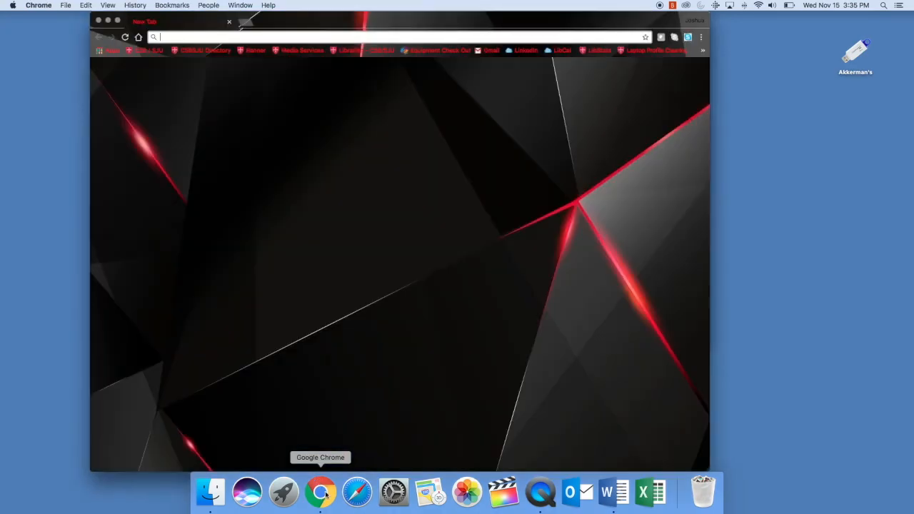
click(150, 50)
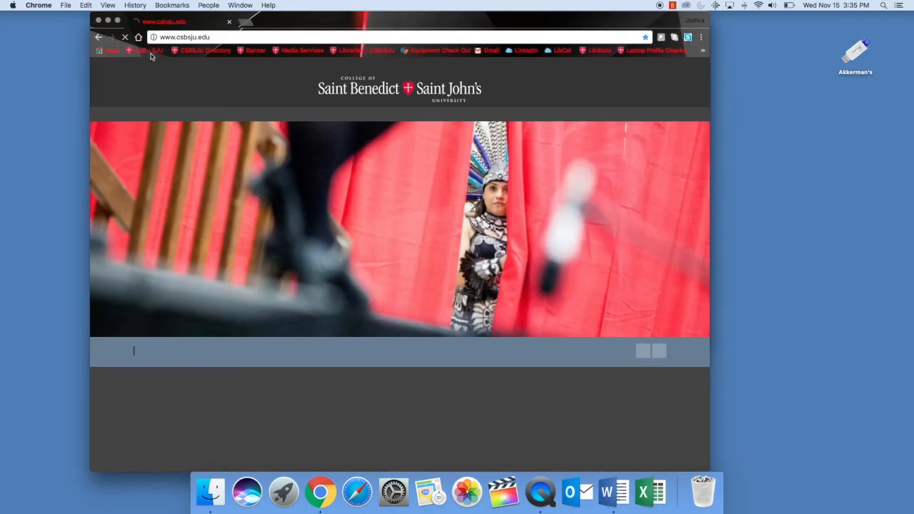
click(687, 64)
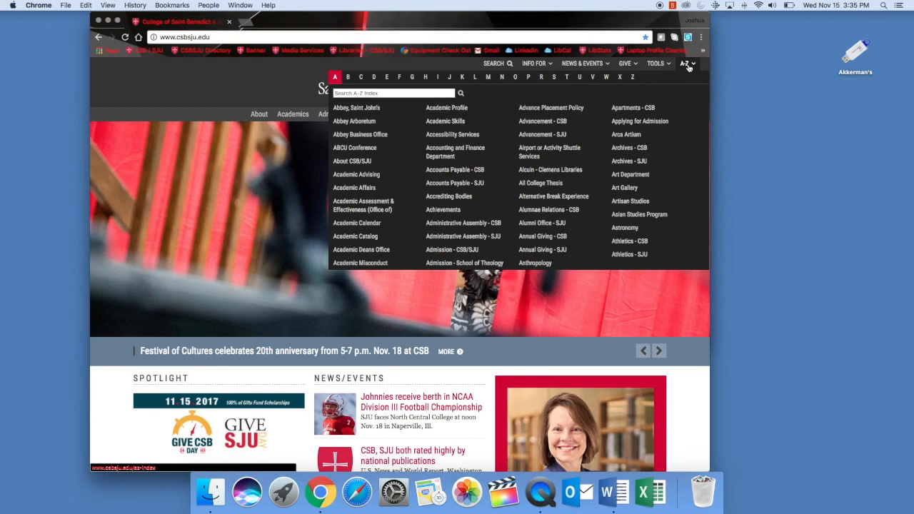
click(487, 76)
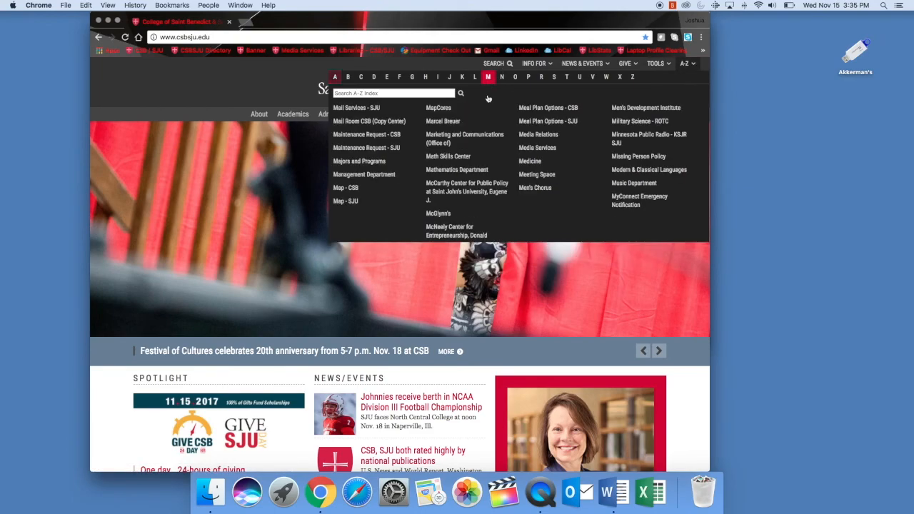
click(535, 148)
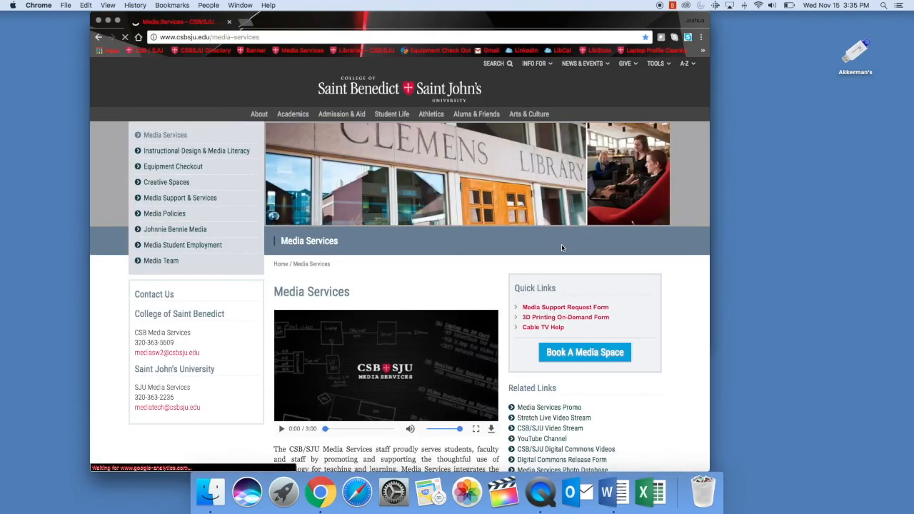
Step: Open the Media Tutorial Videos Playlist from the Video & Audio Production page
click(180, 153)
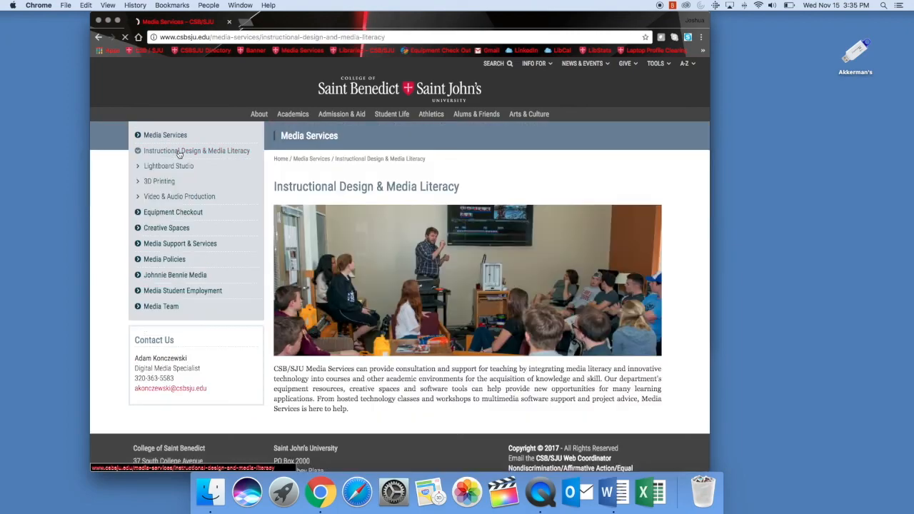
click(204, 197)
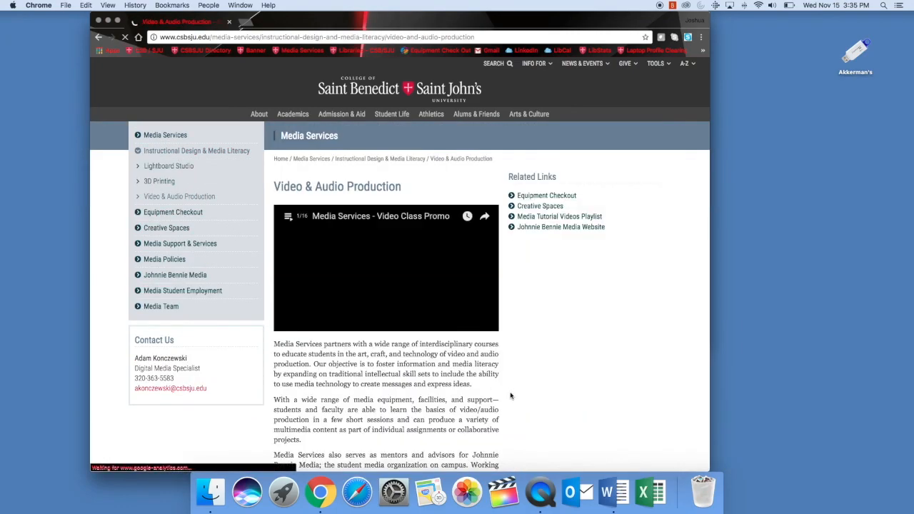
click(578, 217)
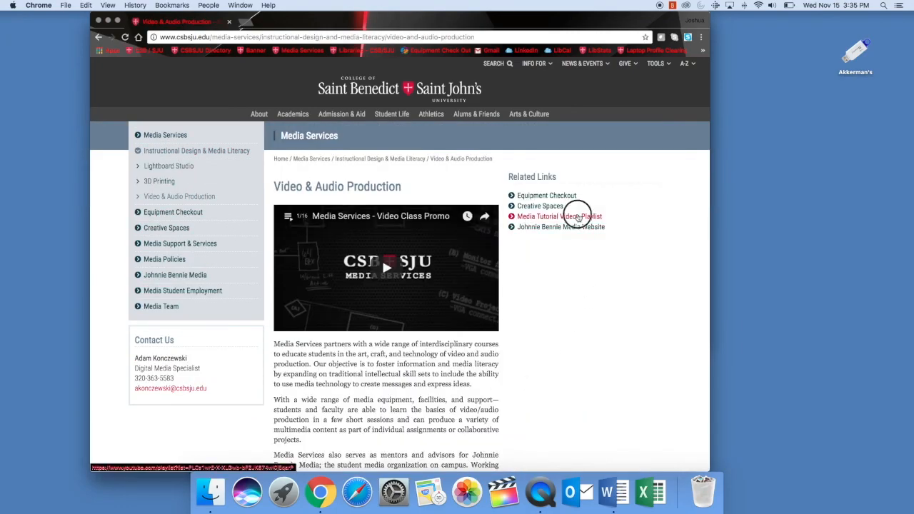